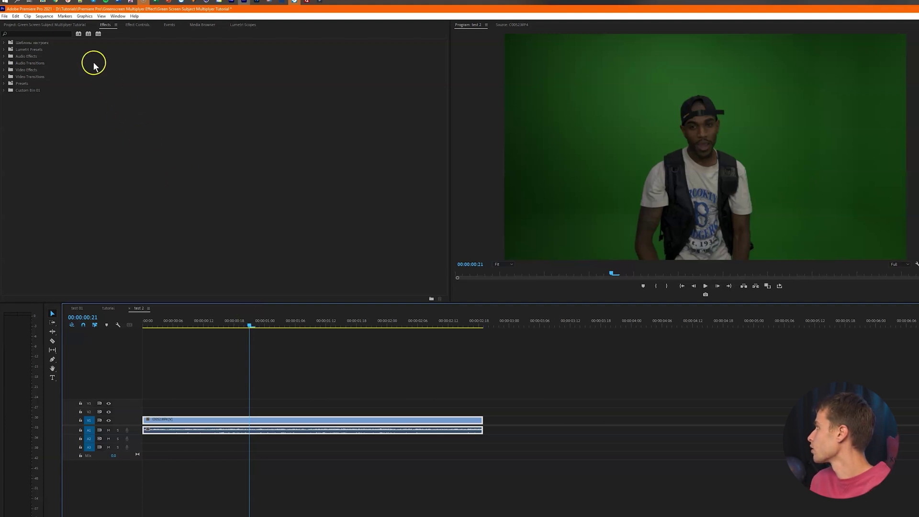
Find the Ultra Key effect and apply it to the green-screen clip on V1.
click(53, 34)
text(ultr)
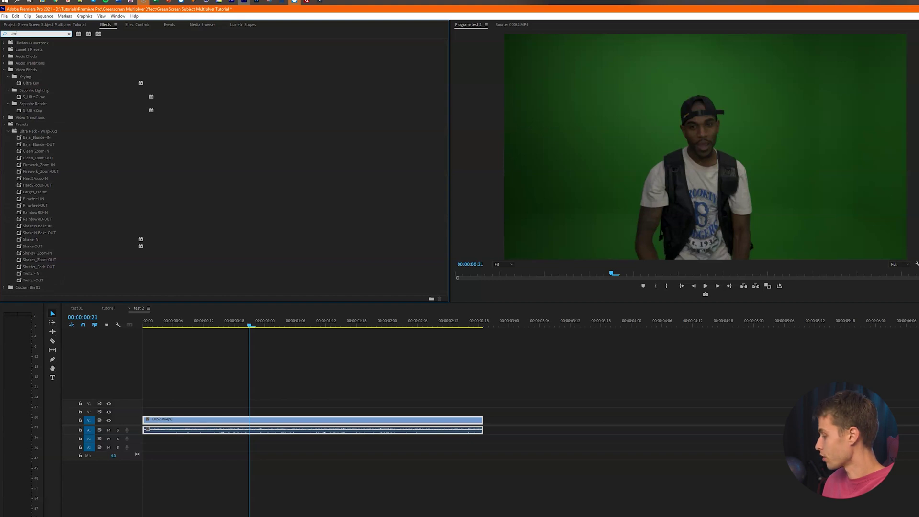
text(a k)
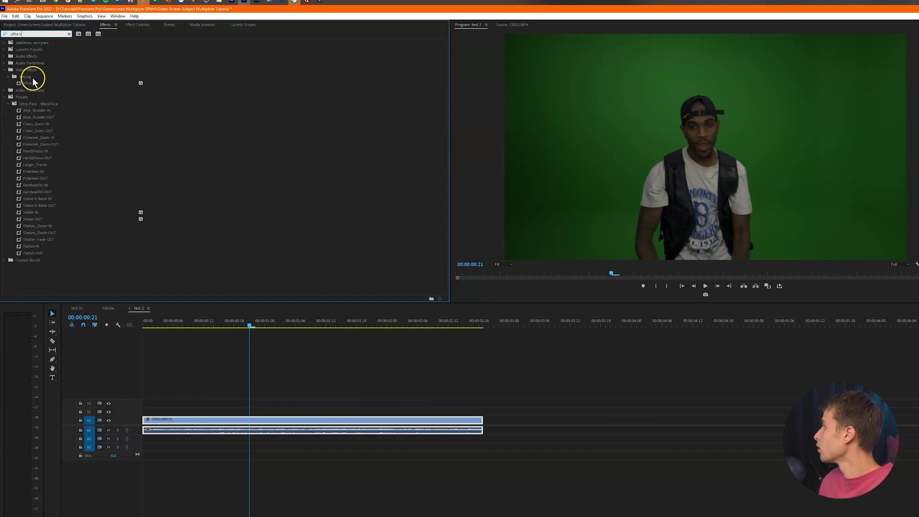
drag(33, 83, 228, 423)
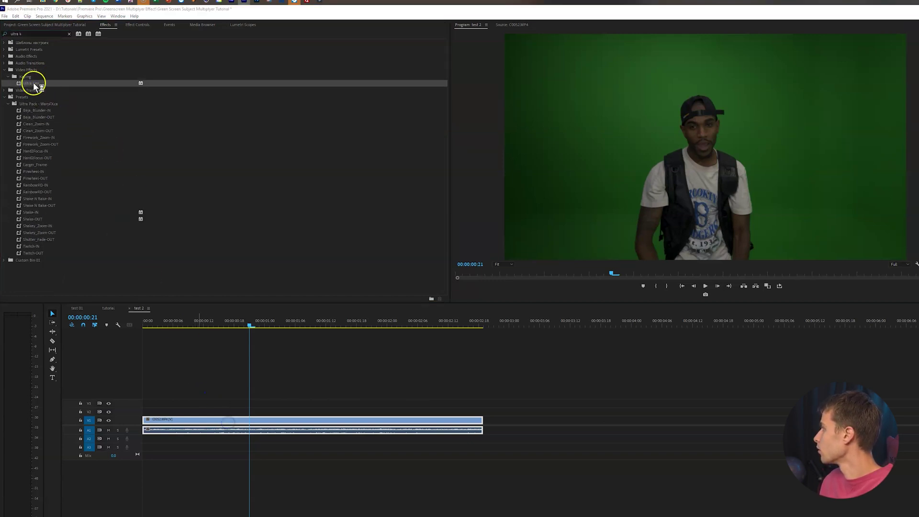
drag(33, 83, 239, 419)
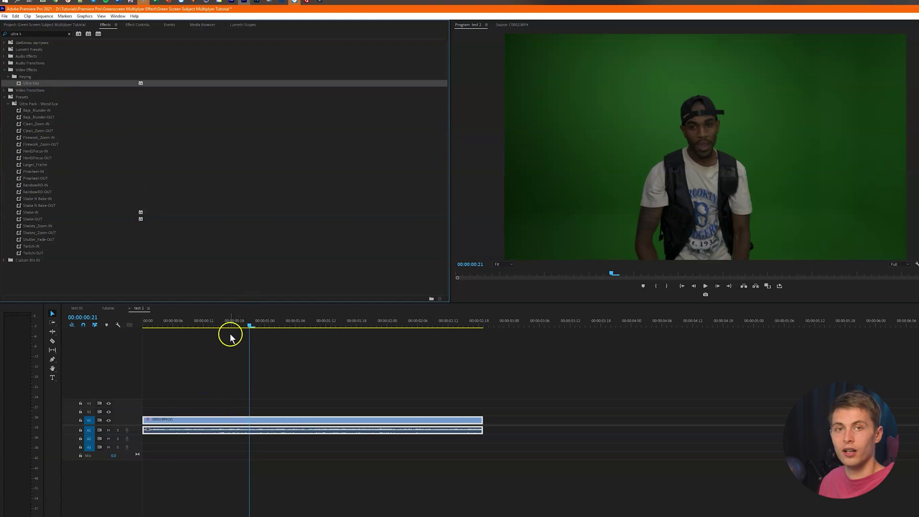
Set the Ultra Key's Key Color to a dark green matching the green-screen background.
click(137, 24)
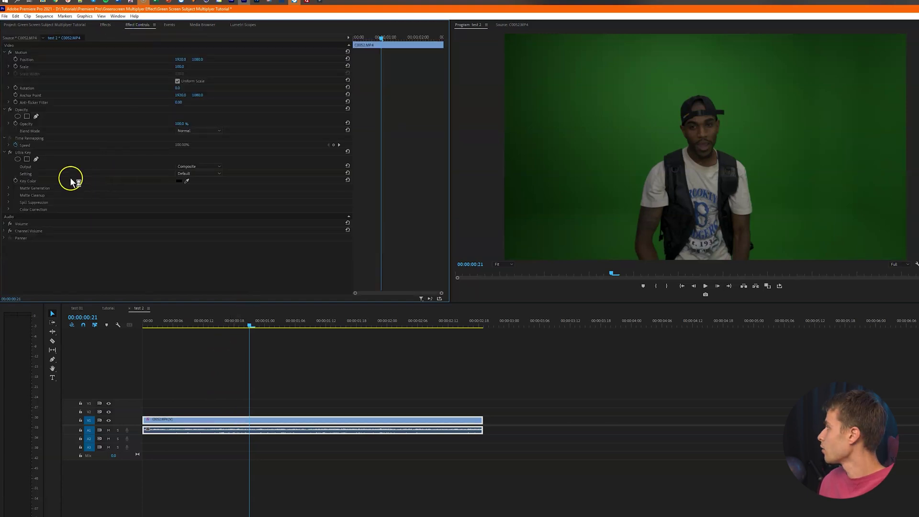
click(179, 182)
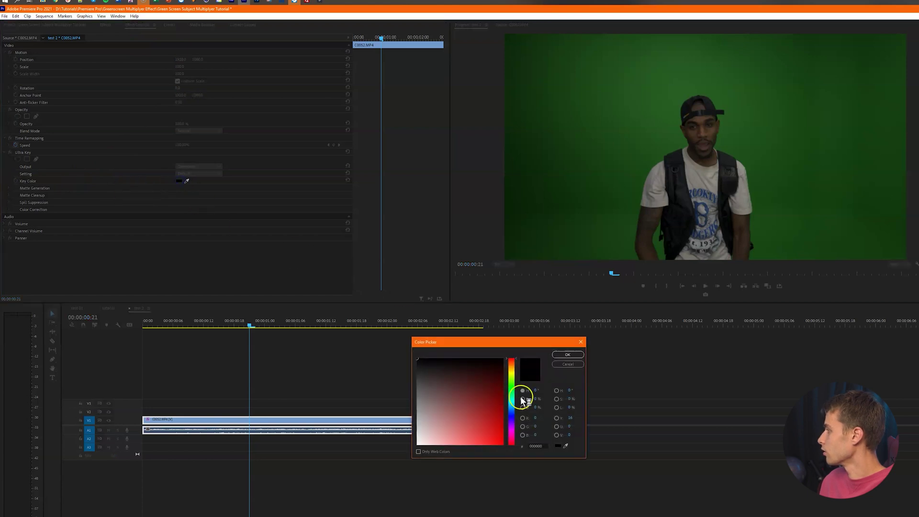
click(512, 385)
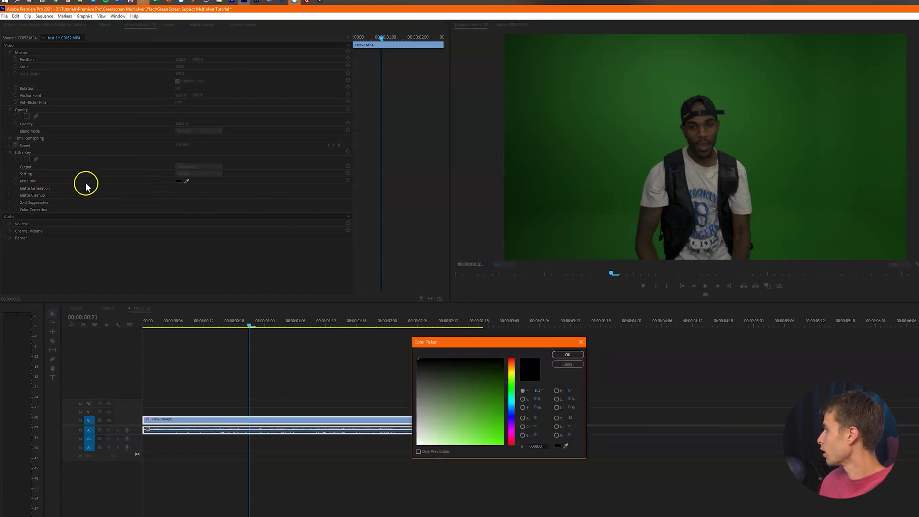
click(500, 391)
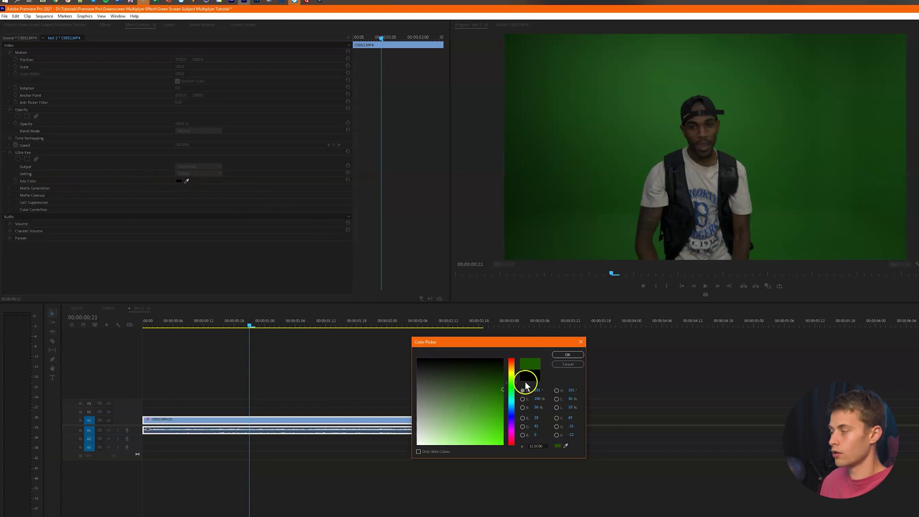
click(565, 354)
click(546, 347)
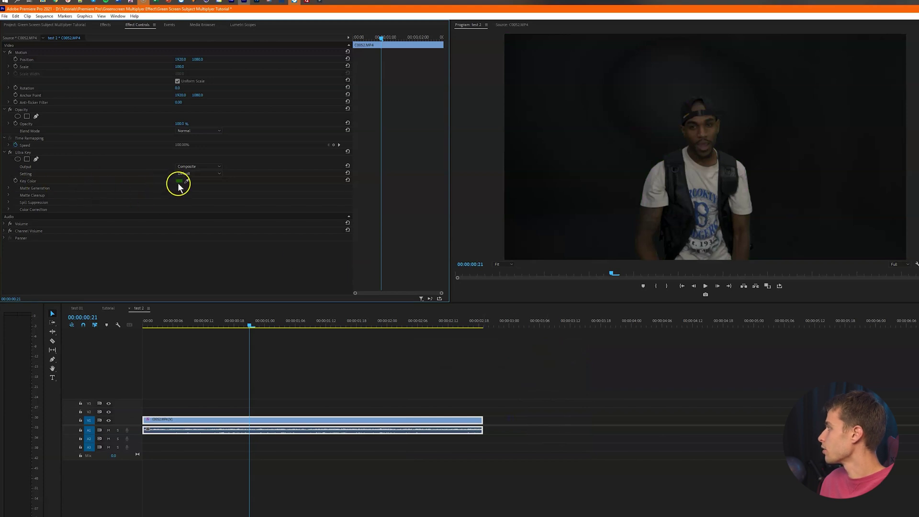
Under the Ultra Key's Matte Generation, set Shadow to 0, Tolerance to 0, Pedestal to 100 and Transparency to 43.
click(9, 188)
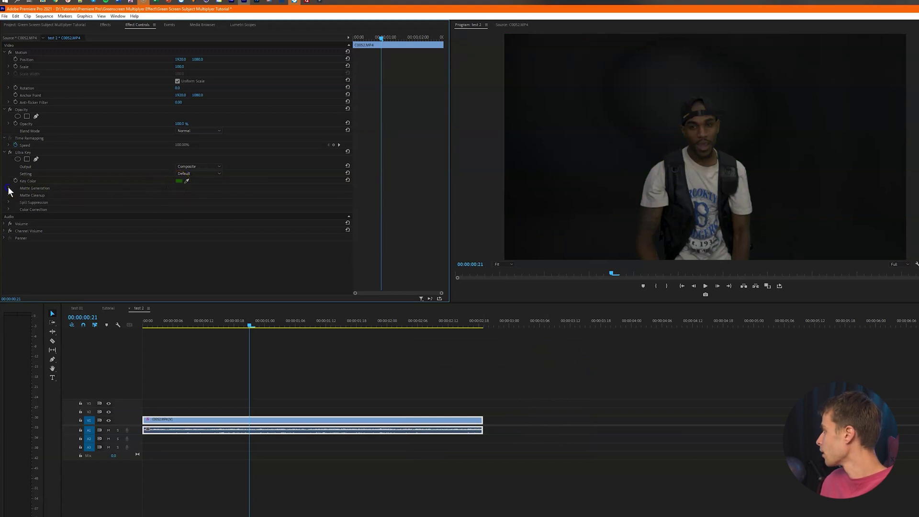
click(181, 200)
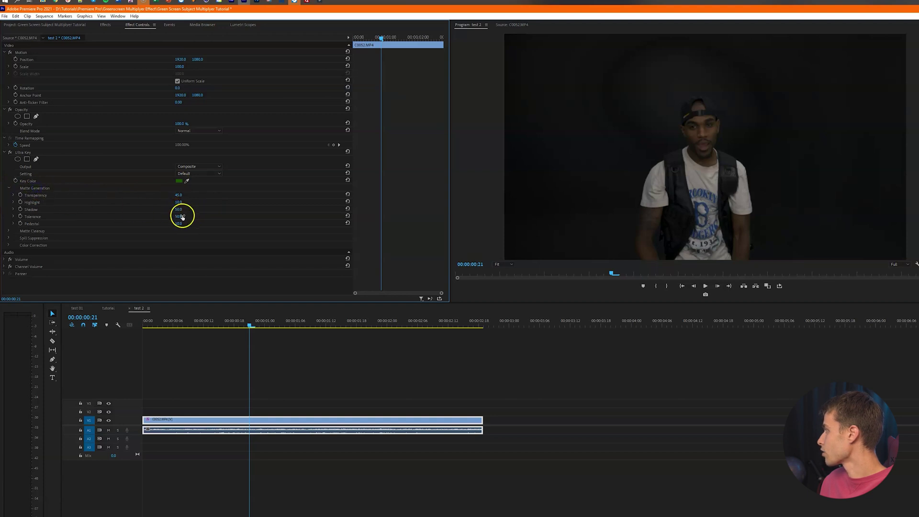
drag(178, 209, 259, 219)
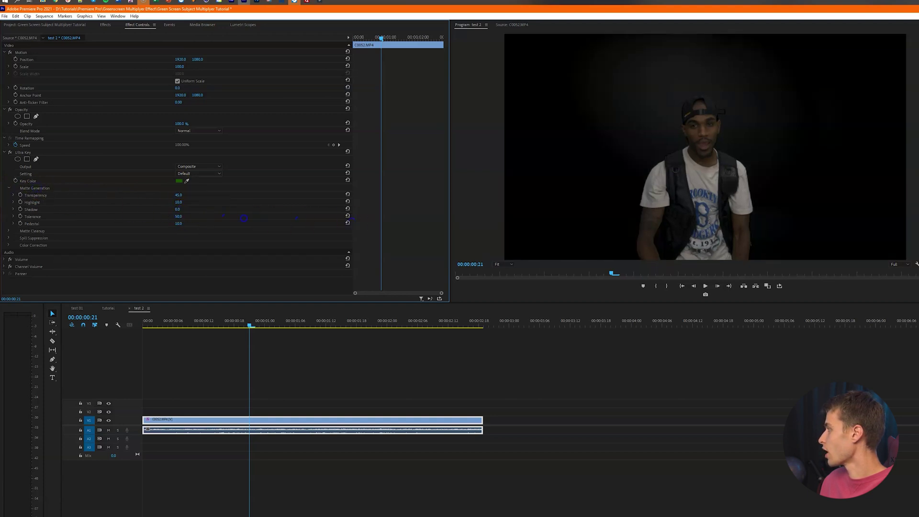
drag(183, 217, 180, 218)
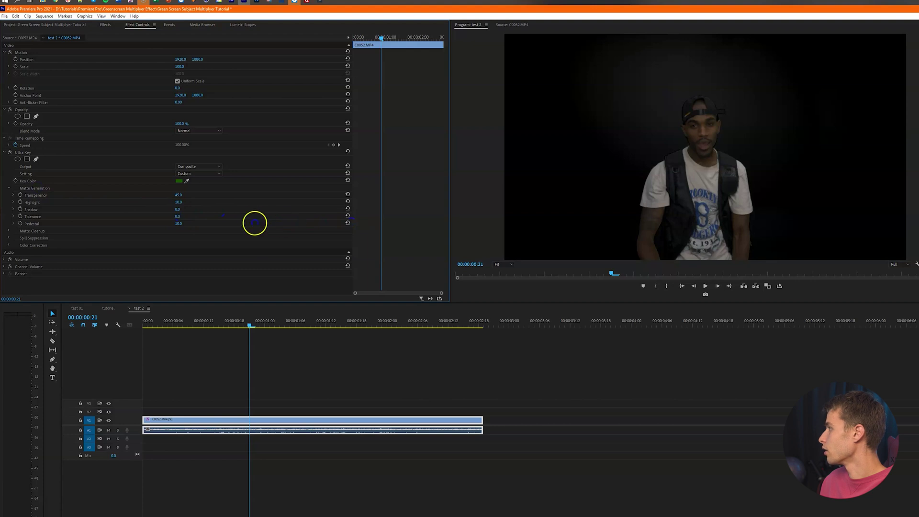
drag(250, 226, 343, 236)
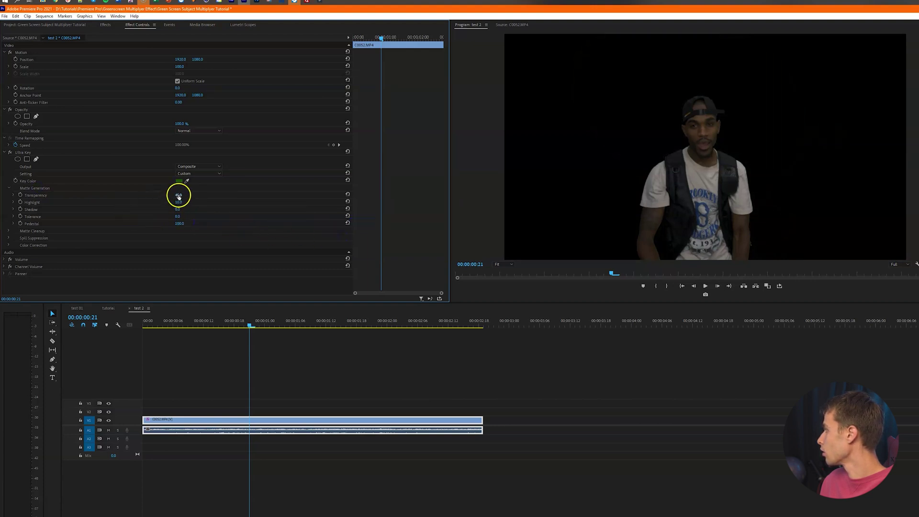
mouse_move(178, 195)
mouse_down()
mouse_move(198, 195)
mouse_move(177, 191)
mouse_up()
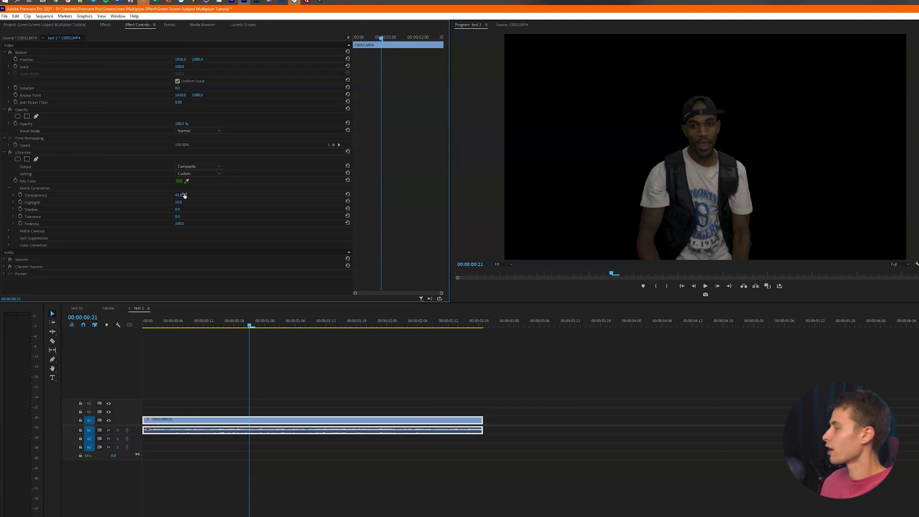
Under the Ultra Key's Matte Cleanup, set Mid Point to 100.
click(8, 231)
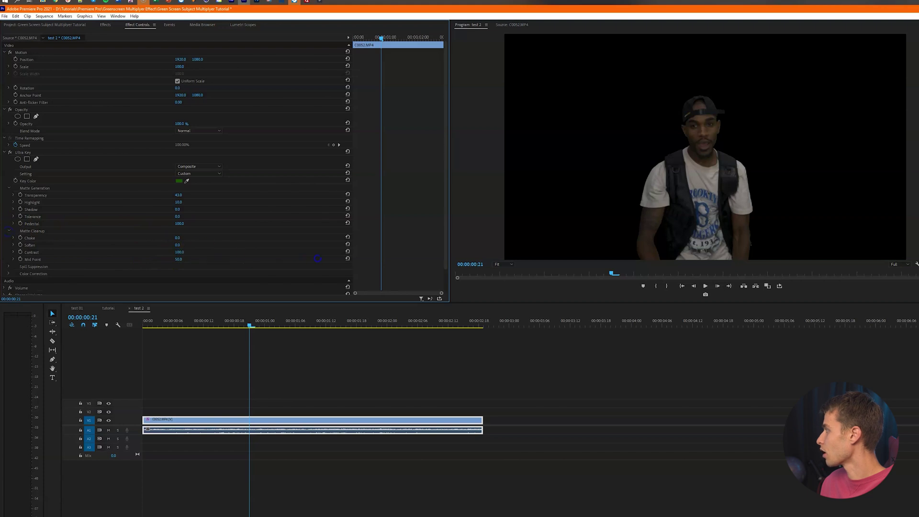
click(179, 259)
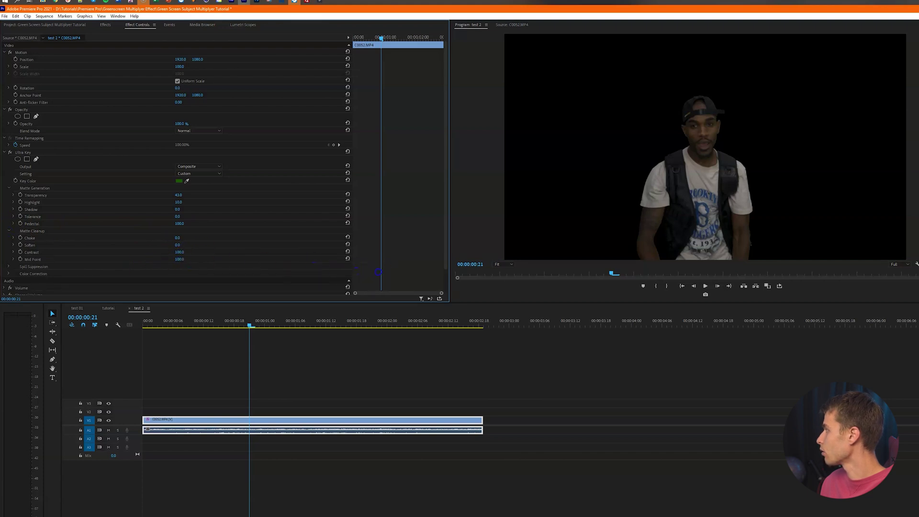
click(9, 266)
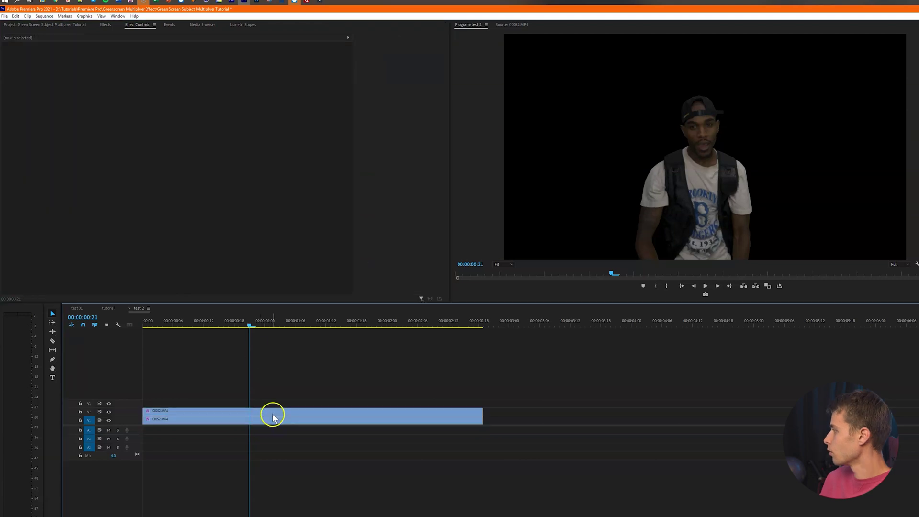
click(271, 412)
drag(180, 61, 866, 106)
key(ctrl+z)
Delete the duplicate clip on V2 and select the remaining clip on V1.
click(276, 412)
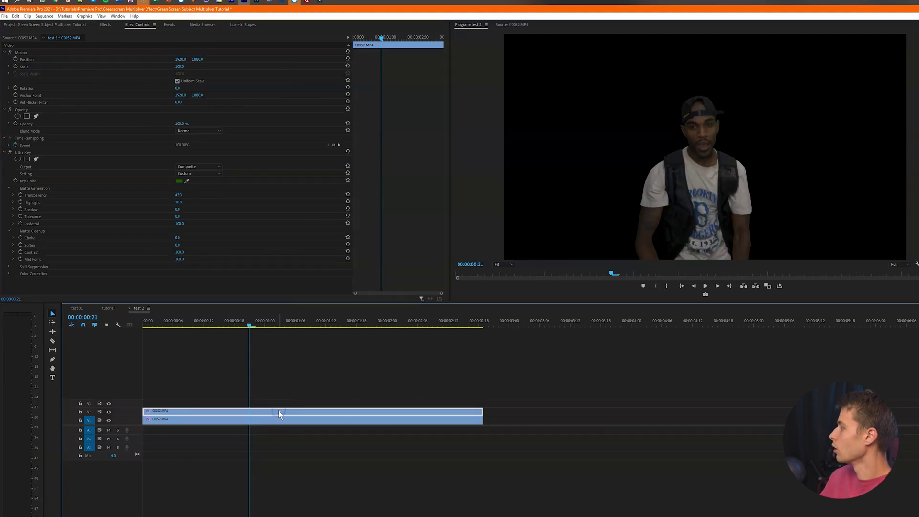
key(Delete)
click(286, 420)
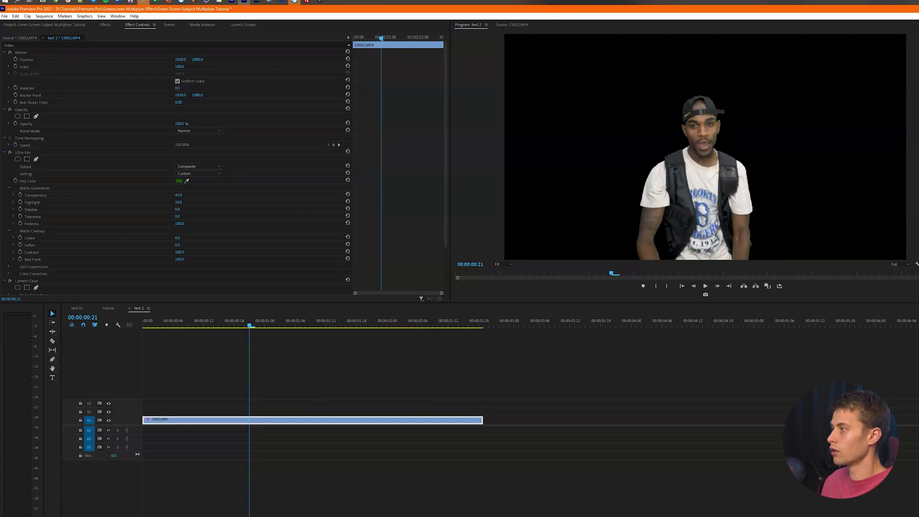
Play back the keyed clip to check it, and return the playhead to the start of the sequence.
key(space)
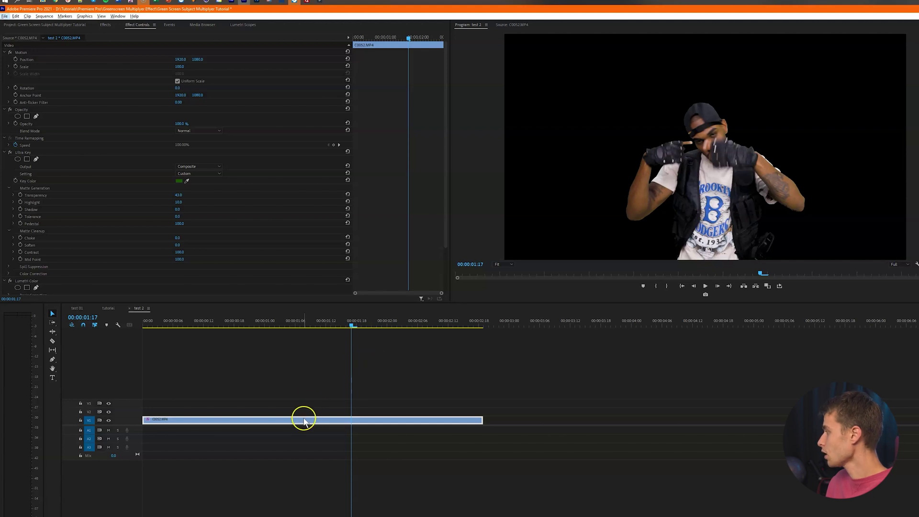
click(300, 321)
drag(299, 322, 125, 329)
key(space)
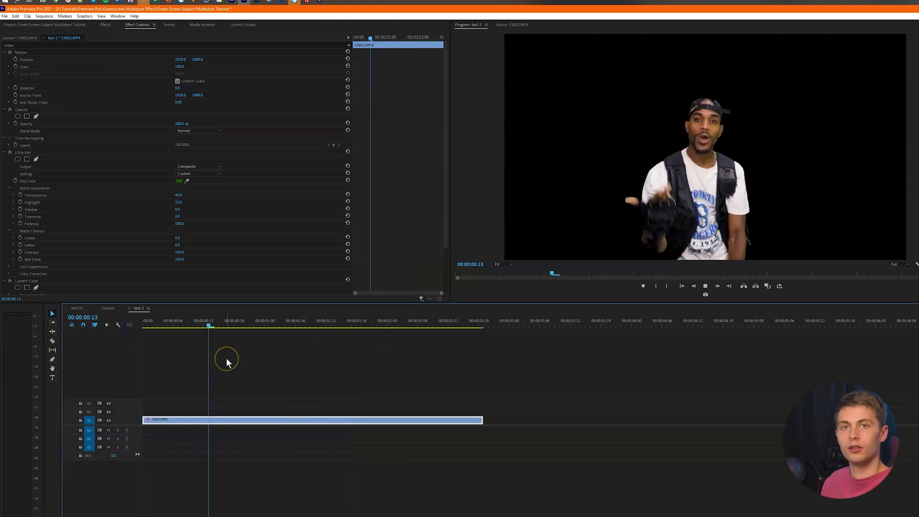
key(space)
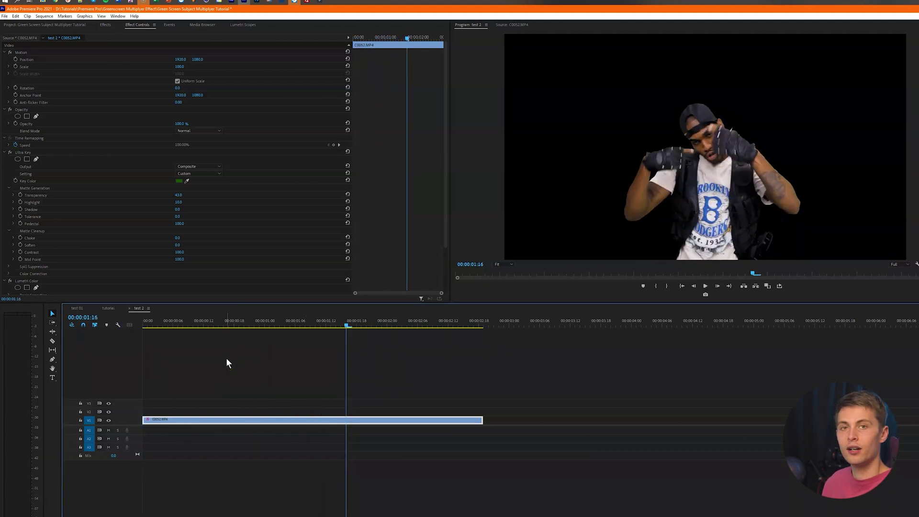
click(268, 328)
drag(320, 322, 144, 328)
click(187, 395)
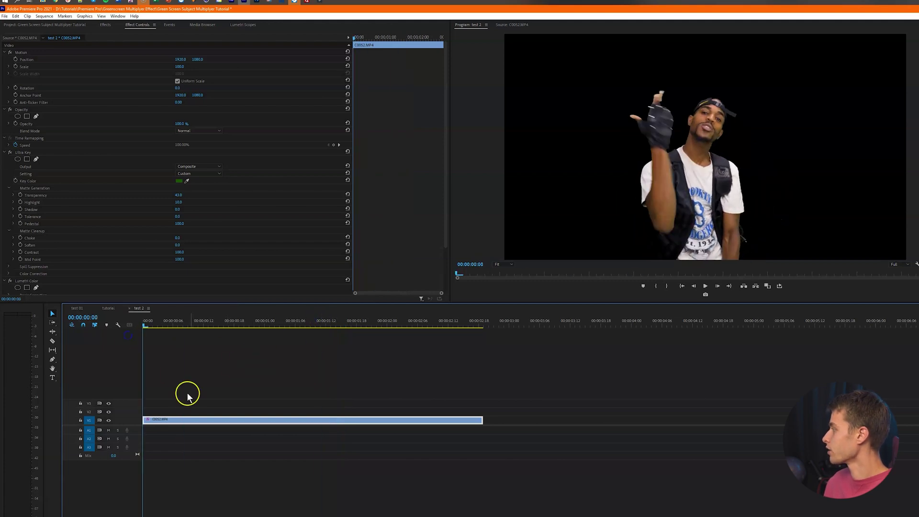
Duplicate the clip onto V2 and V3, setting horizontal Position to 752 on the V2 copy and 3207 on the V3 copy.
click(237, 420)
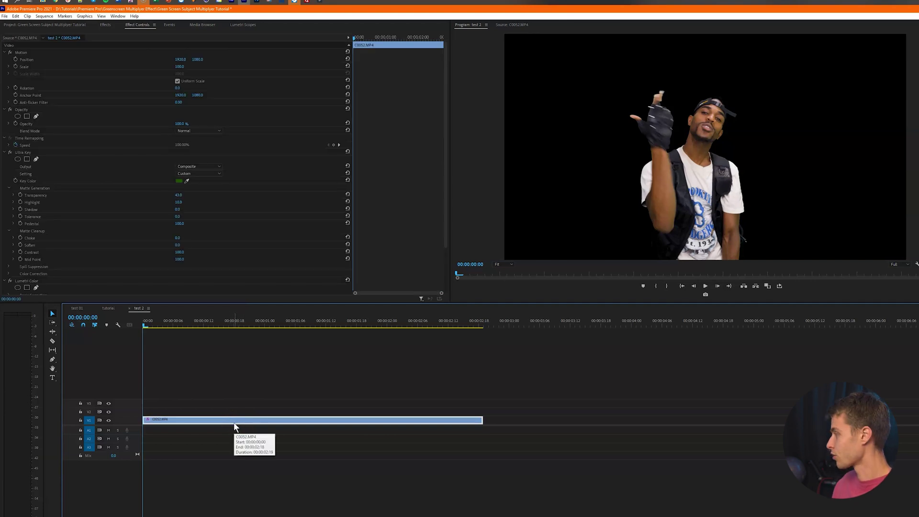
click(227, 420)
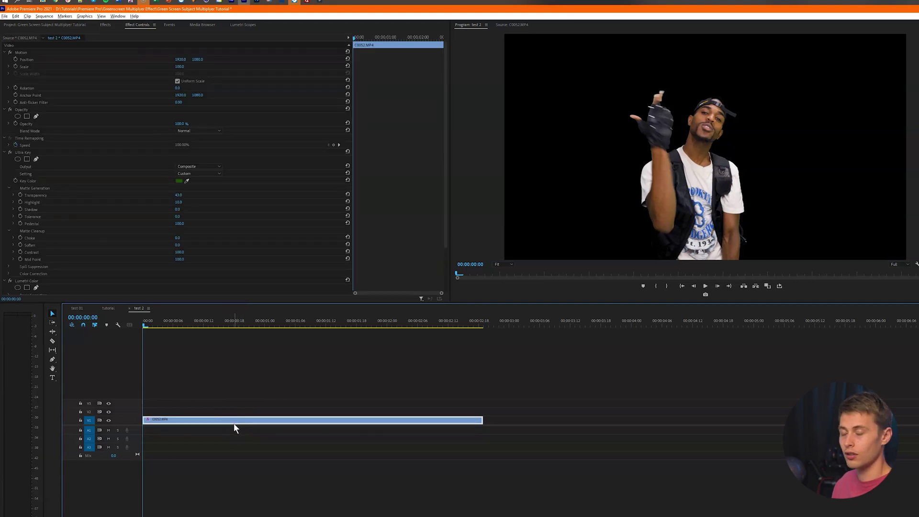
drag(228, 422, 224, 415)
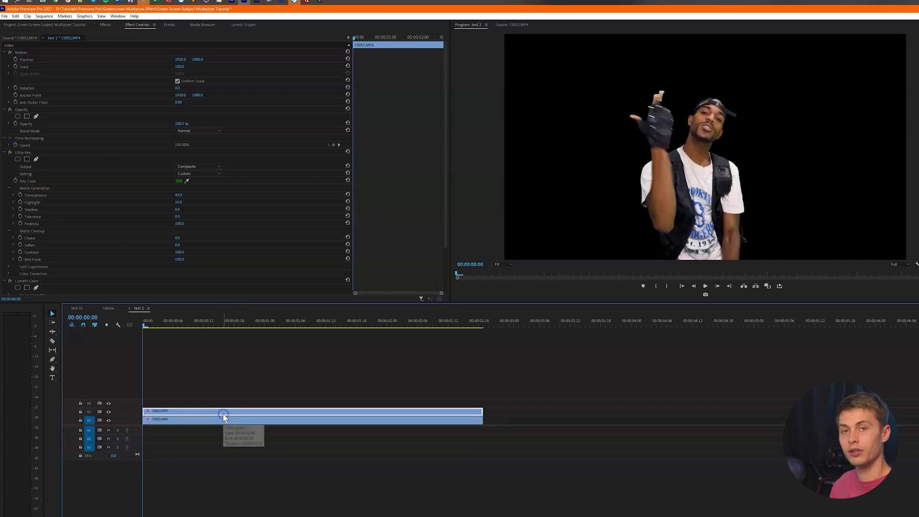
click(211, 413)
scroll(212, 412, up, 4)
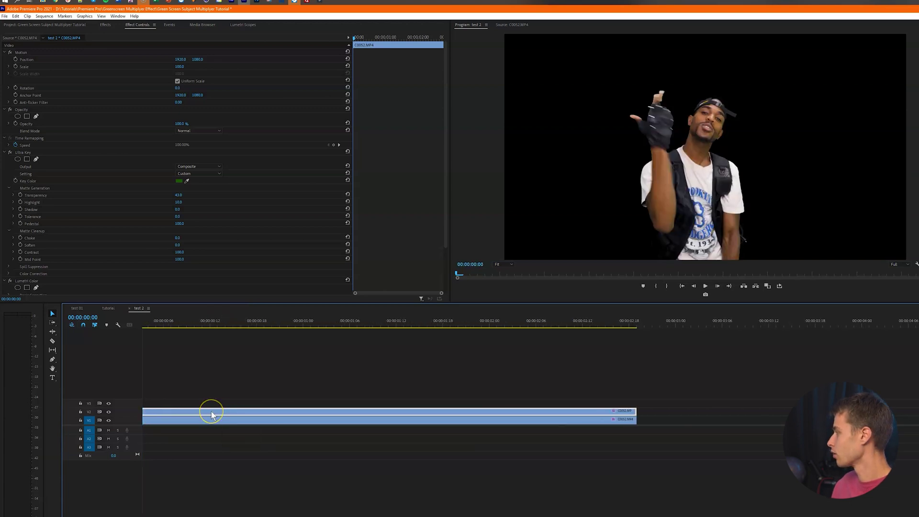
drag(182, 59, 158, 68)
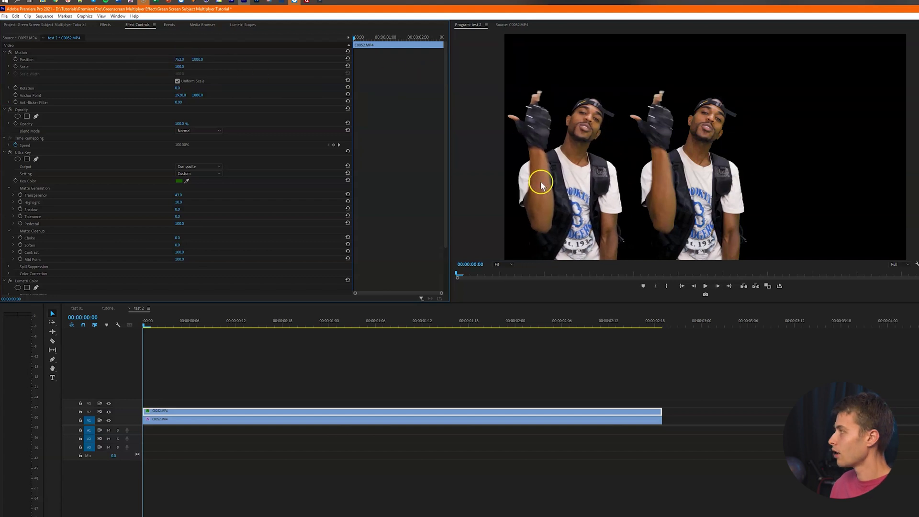
drag(201, 406, 200, 402)
drag(181, 59, 918, 90)
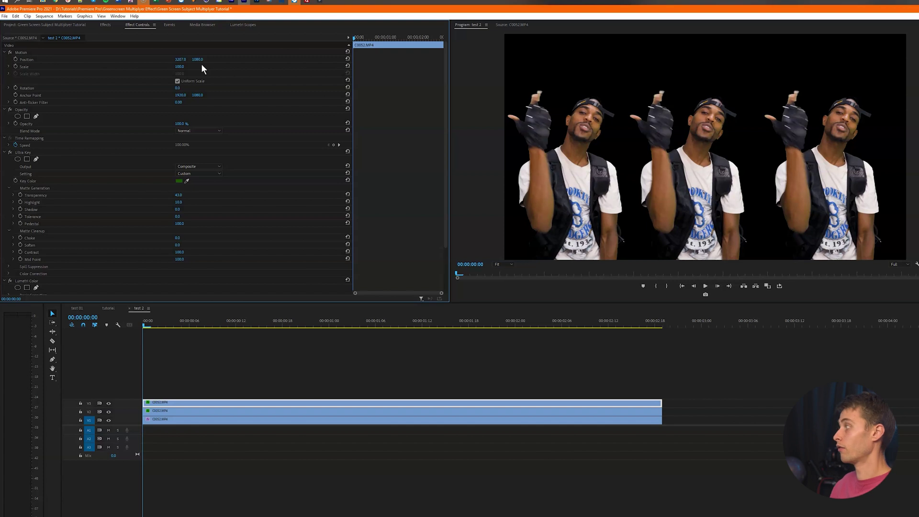
Delete the clips on V2 and V1, keeping only the copy on V3.
click(191, 381)
click(193, 406)
click(198, 413)
key(Delete)
click(206, 419)
key(Delete)
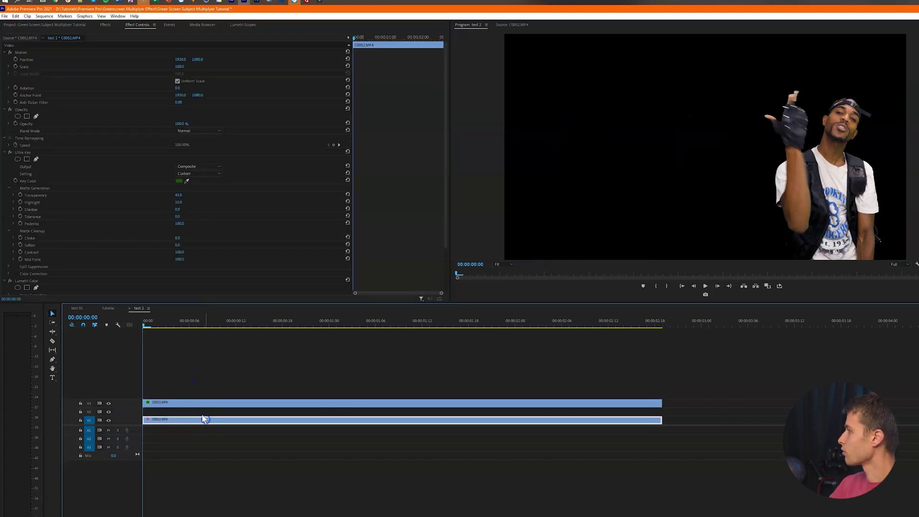
Lower the subject of the V3 clip in the frame by setting its vertical Position to 1303.
click(199, 403)
drag(195, 58, 267, 58)
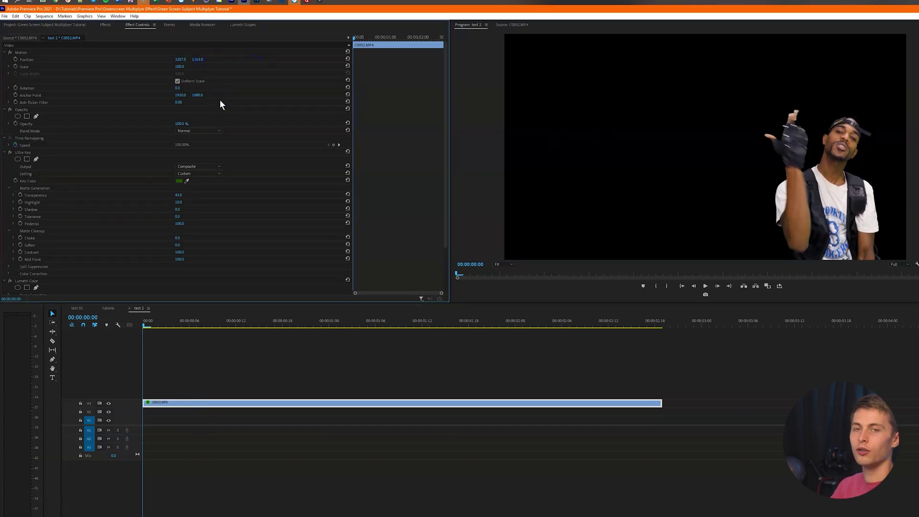
drag(143, 322, 202, 326)
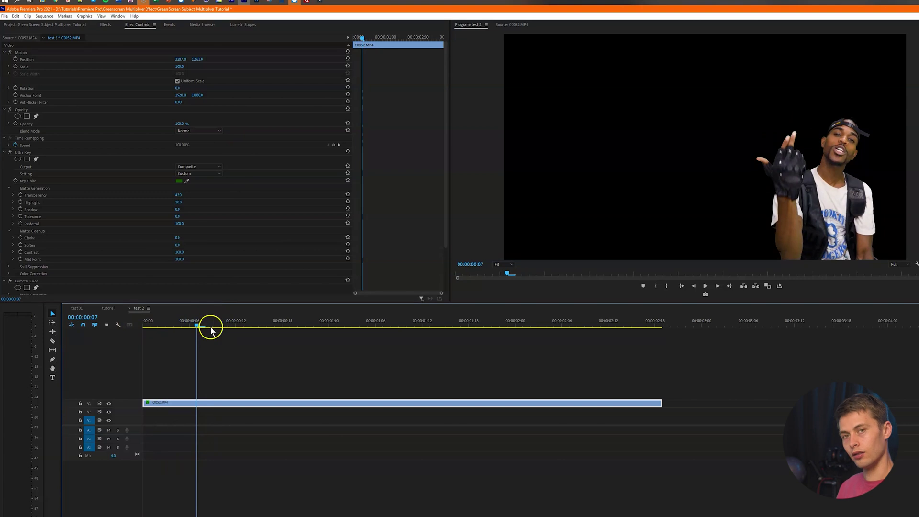
drag(197, 59, 217, 55)
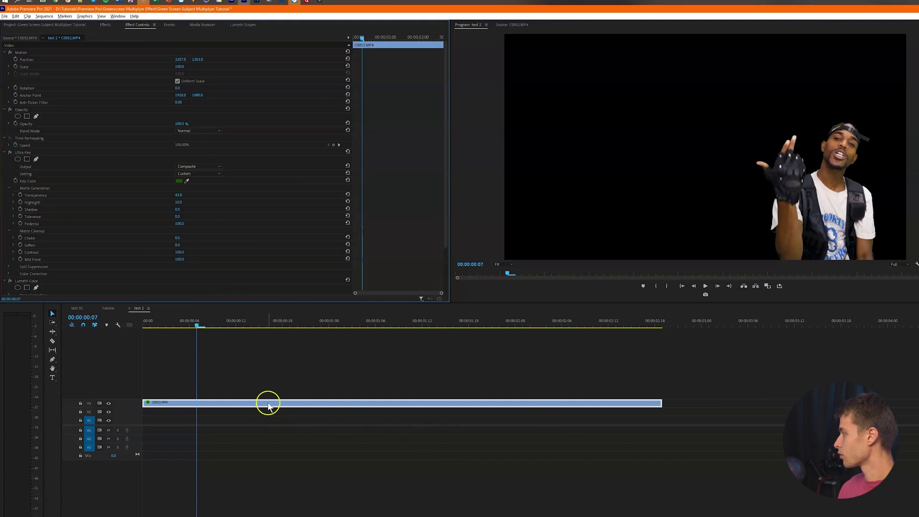
Duplicate the V3 clip onto V2 and shift the copy left to a horizontal Position of about 1828.
drag(267, 402, 267, 410)
drag(184, 59, 89, 70)
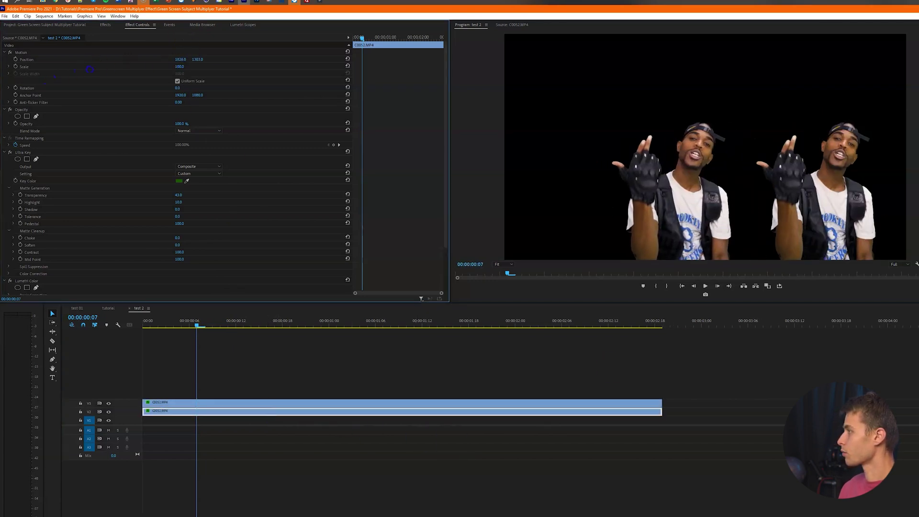
Nudge the V2 copy slightly sideways and duplicate it onto V1, shifting the V1 copy to a horizontal Position of about 820.
click(347, 59)
key(ctrl+z)
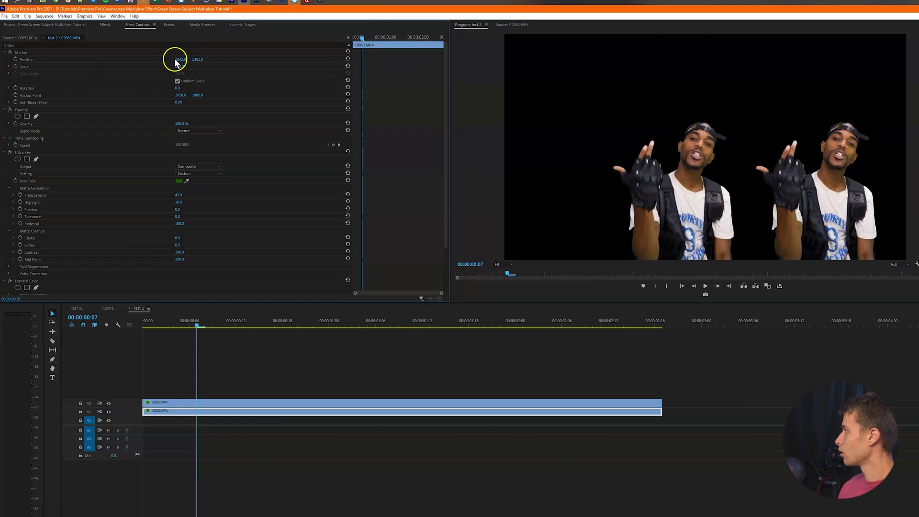
drag(180, 58, 190, 57)
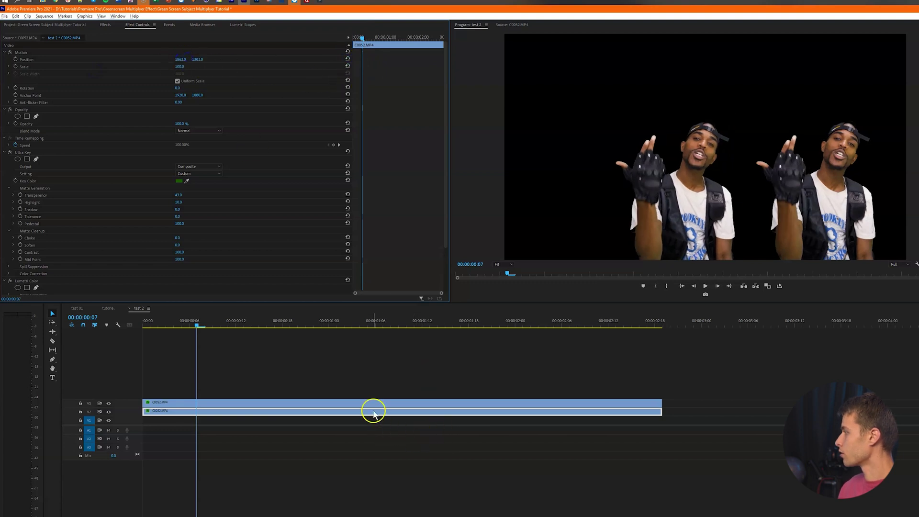
alt+drag(375, 412, 375, 421)
drag(178, 59, 16, 87)
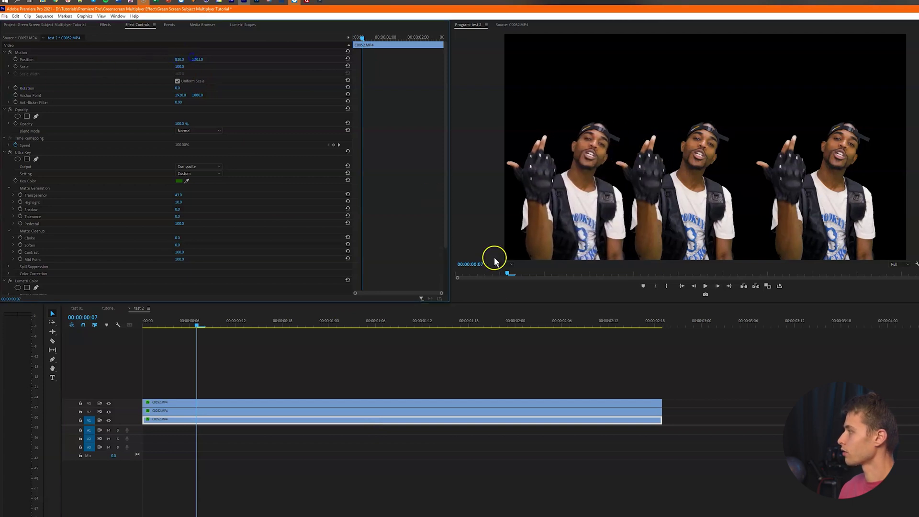
Space the three subjects evenly by setting the V2 copy's horizontal Position to about 1960, and play the sequence to check it.
click(512, 415)
drag(181, 59, 221, 54)
key(space)
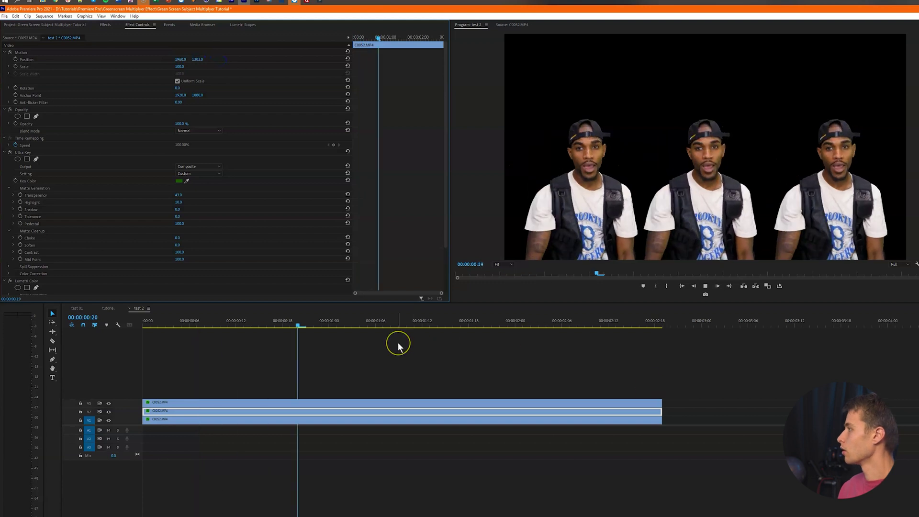
key(space)
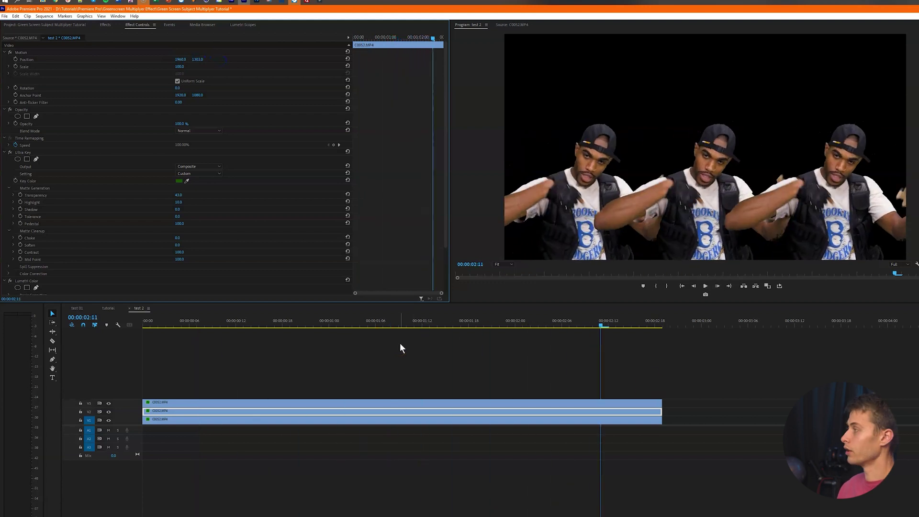
Return the playhead to the start and move the three stacked clips up to tracks V10 to V12, leaving the tracks beneath empty.
drag(269, 404, 269, 409)
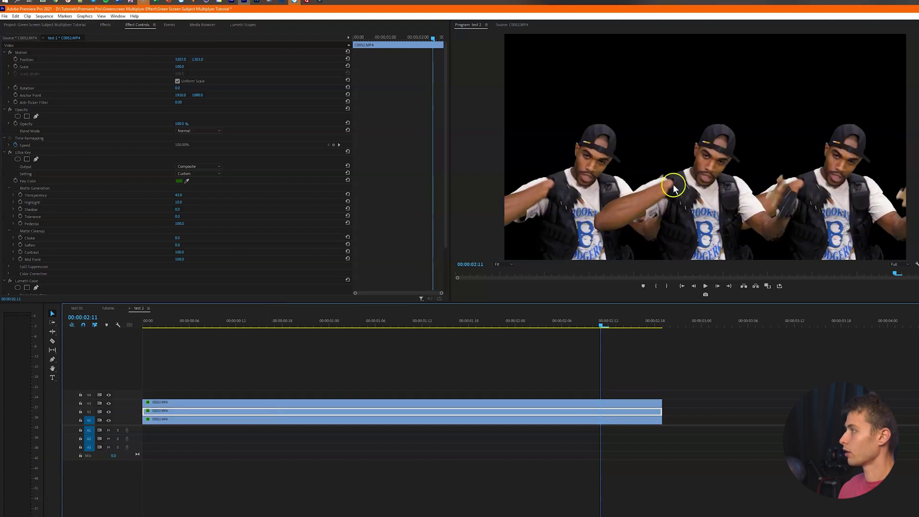
drag(570, 322, 150, 327)
drag(191, 385, 205, 344)
click(363, 393)
drag(488, 389, 296, 335)
click(317, 371)
click(305, 372)
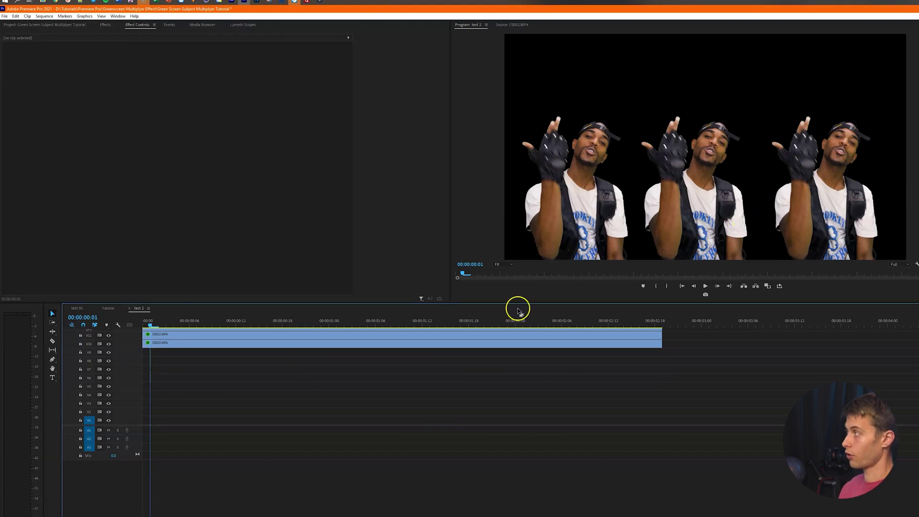
Duplicate the V10 clip onto V8 and select the new copy for a second row of subjects.
scroll(437, 375, up, 1)
drag(167, 355, 170, 370)
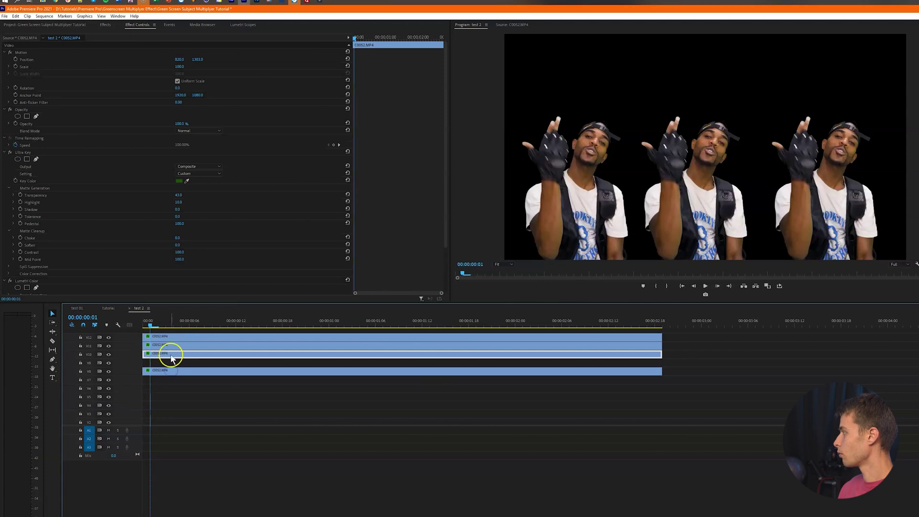
click(184, 356)
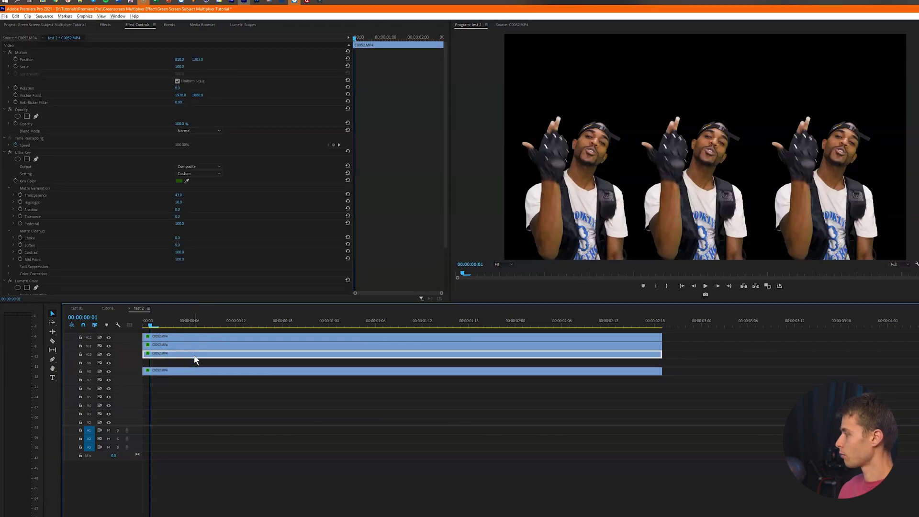
click(186, 379)
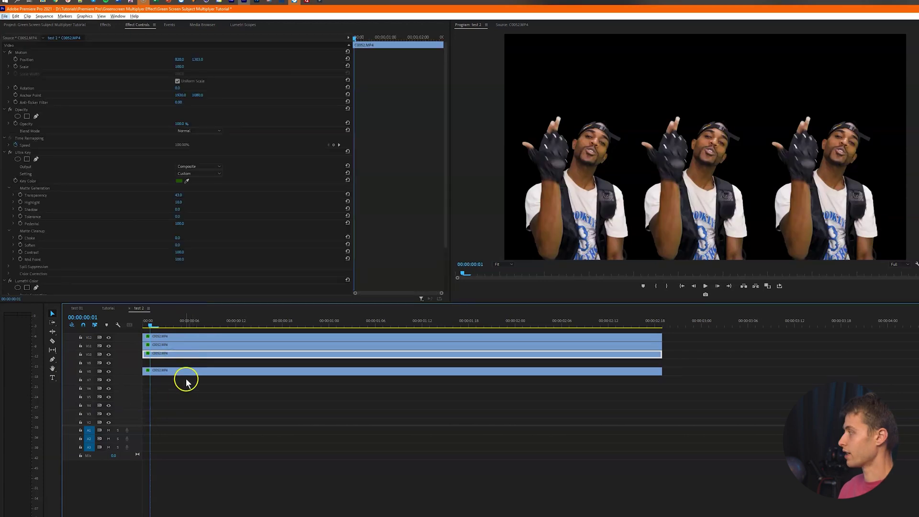
click(215, 374)
click(182, 185)
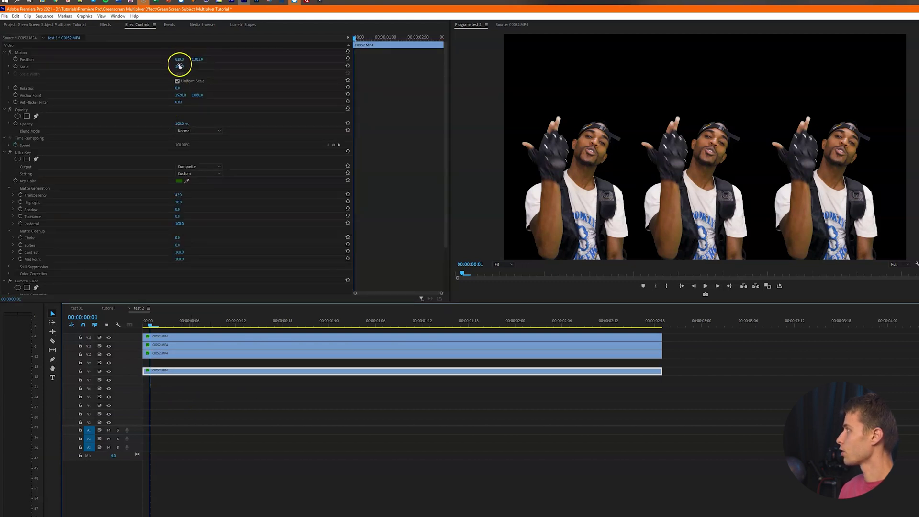
Enlarge the V8 copy slightly by setting its Scale to 105.
drag(180, 68, 174, 72)
key(ctrl+z)
text(112)
key(Return)
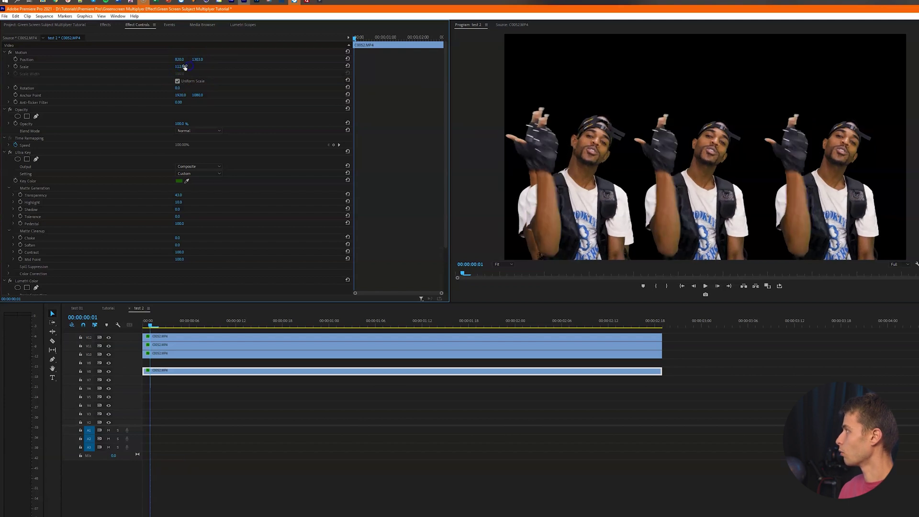
drag(195, 62, 48, 63)
key(ctrl+z)
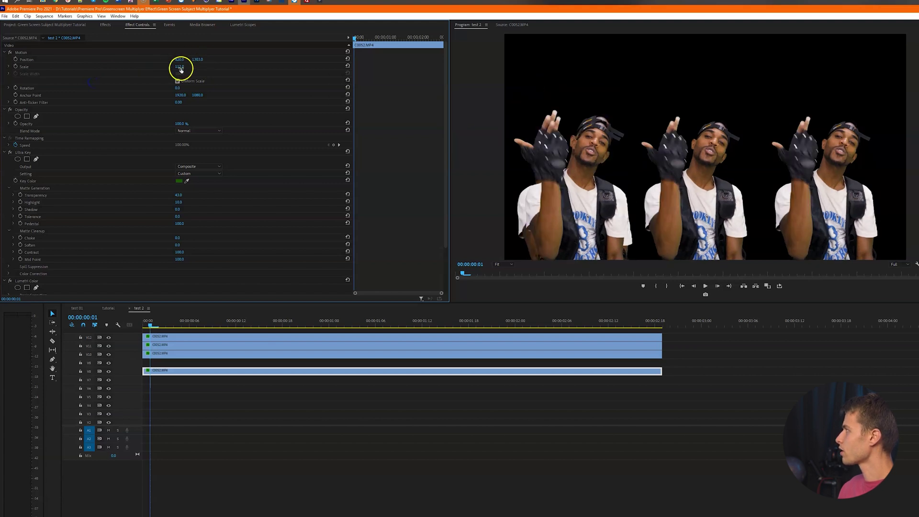
key(Down)
key(Down)
key(Down)
key(Down)
key(Down)
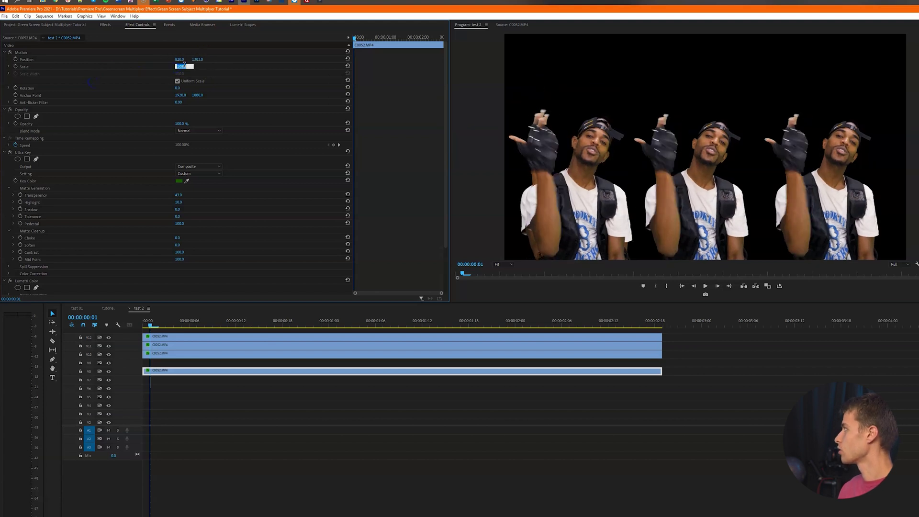
Shift the V8 copy up and left behind the front row, to a Position of about 574, 1080.
drag(180, 59, 80, 72)
drag(200, 60, 117, 75)
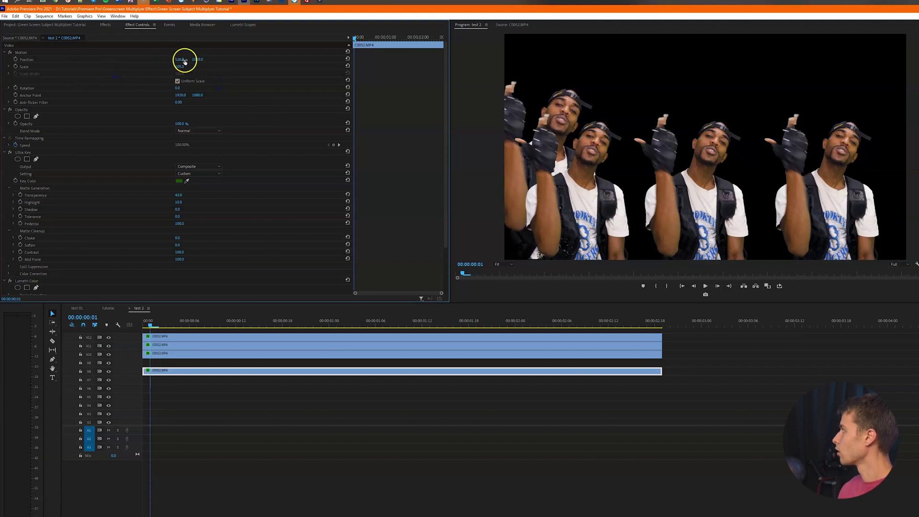
drag(184, 62, 218, 68)
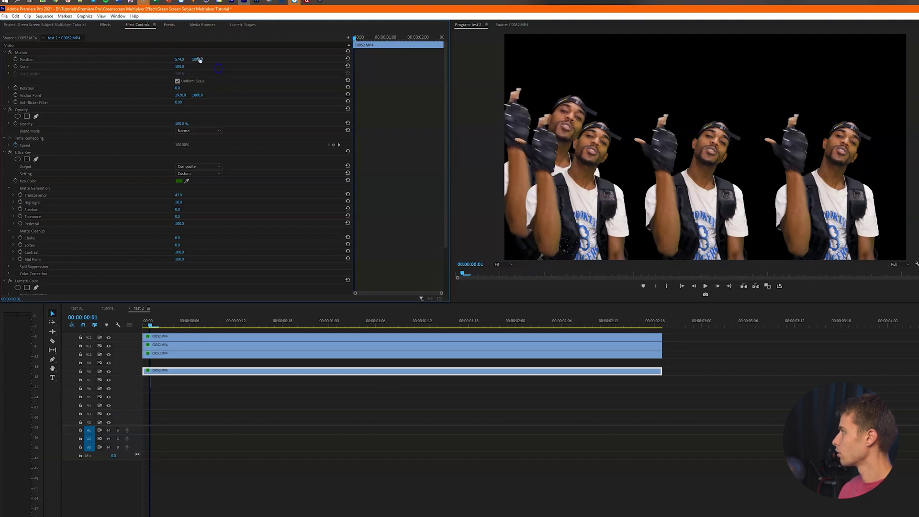
Fill the second row with copies on V7, V6 and V5 spaced rightward, V7 at about 1524 and V5 at about 3470 horizontally, and play it.
drag(168, 372, 171, 380)
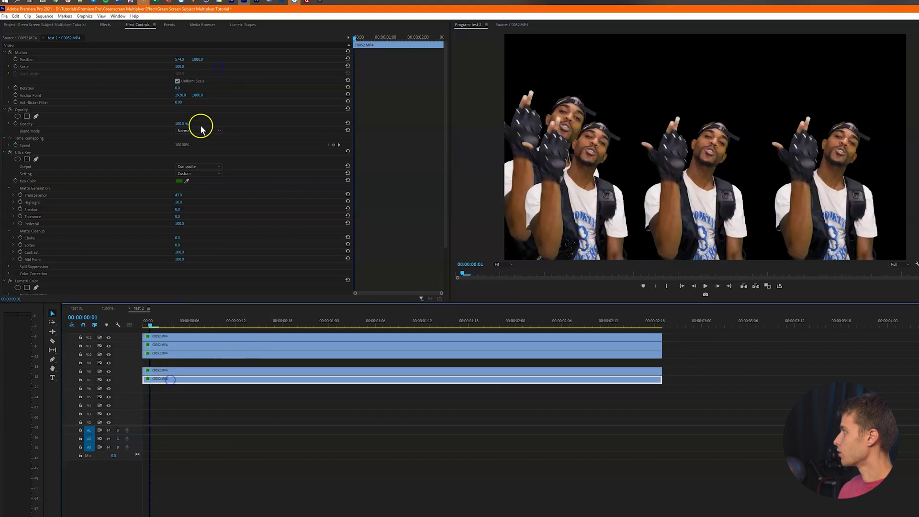
drag(178, 61, 508, 70)
drag(209, 383, 207, 389)
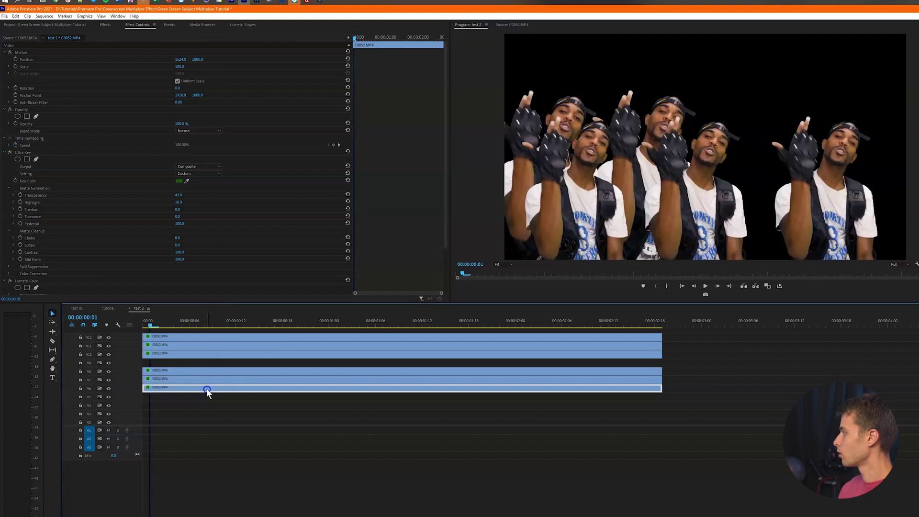
drag(179, 60, 487, 71)
drag(279, 387, 282, 396)
drag(179, 59, 536, 68)
key(space)
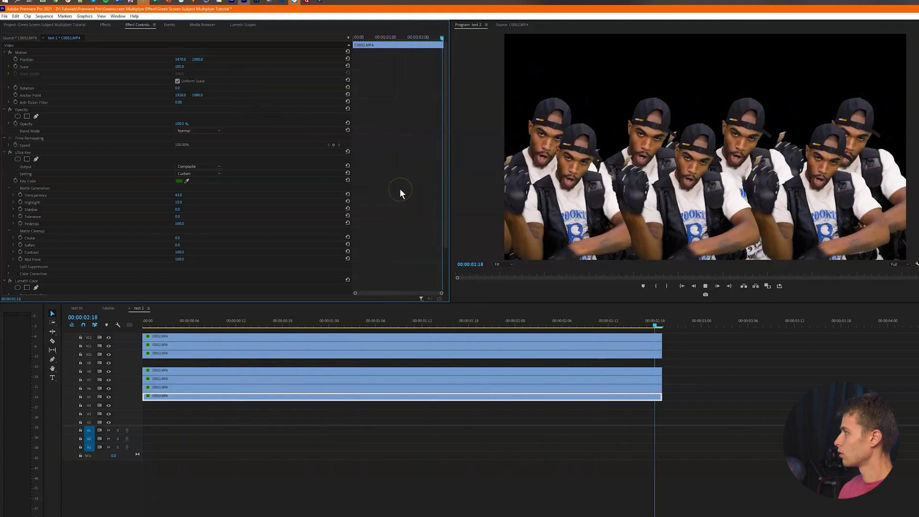
Select all the clips and move them up two tracks to make room beneath for a third row.
drag(552, 324, 189, 326)
click(181, 412)
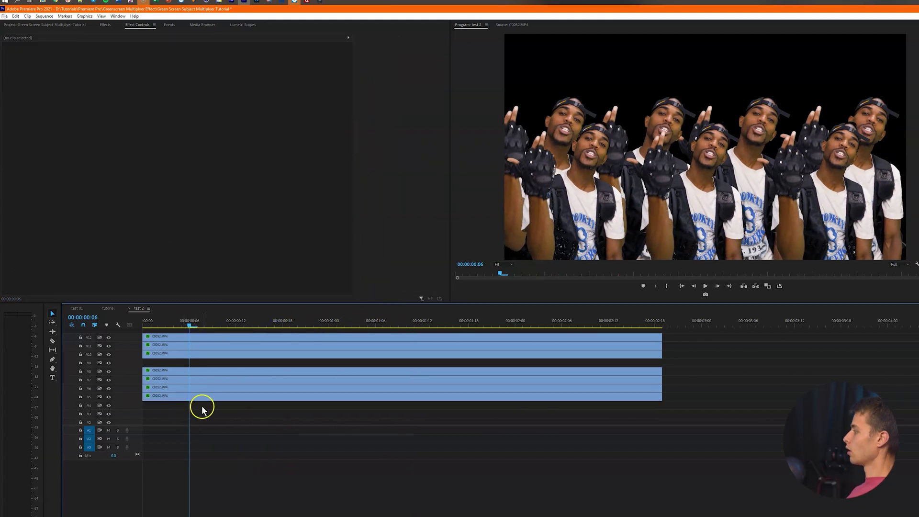
drag(205, 407, 177, 324)
drag(183, 339, 181, 331)
scroll(185, 345, up, 2)
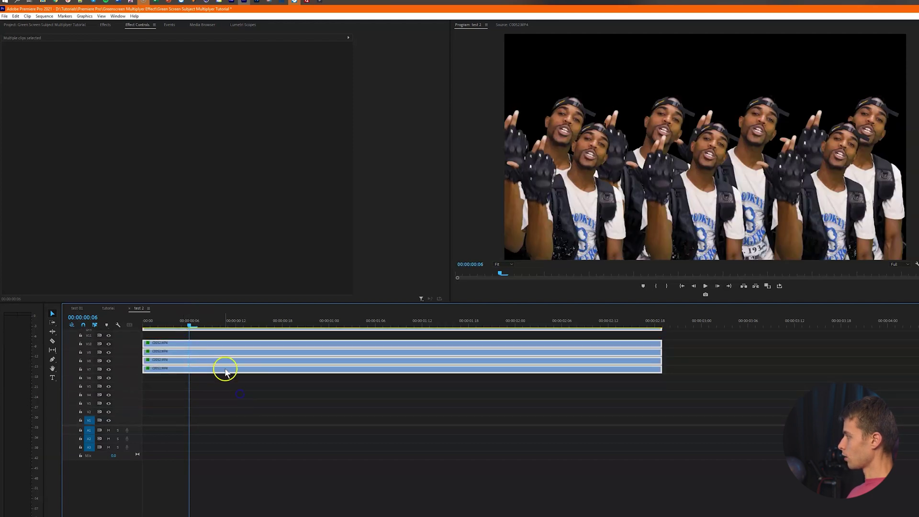
click(242, 393)
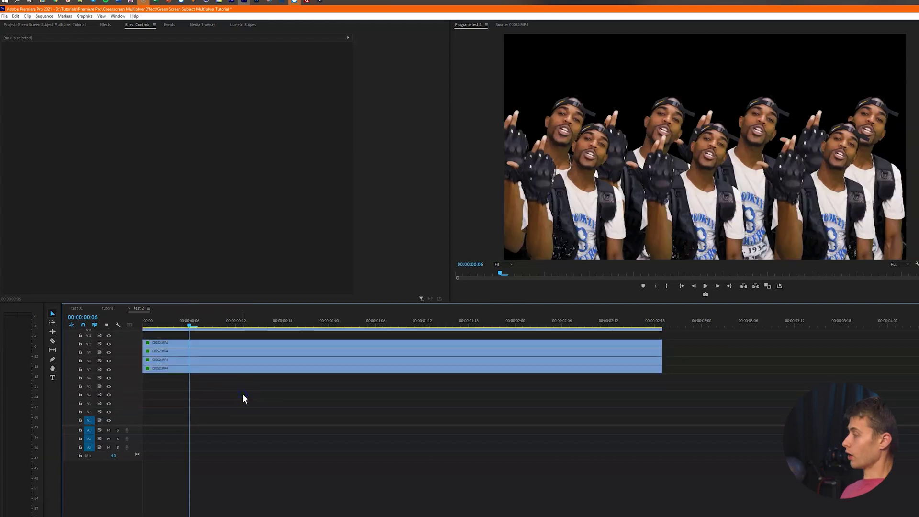
Duplicate the V7 clip onto V5, raising the copy into a third row at a horizontal Position of about 3019.
drag(233, 369, 235, 385)
drag(180, 59, 57, 74)
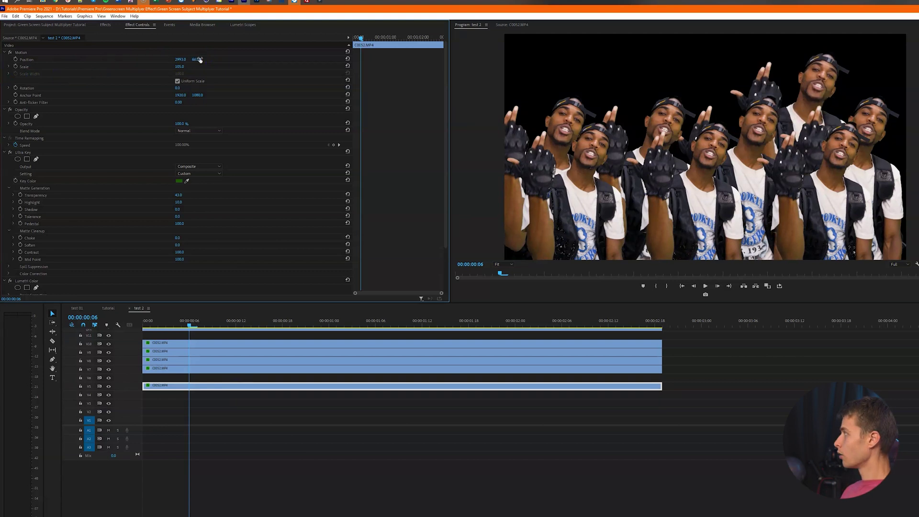
drag(183, 59, 418, 154)
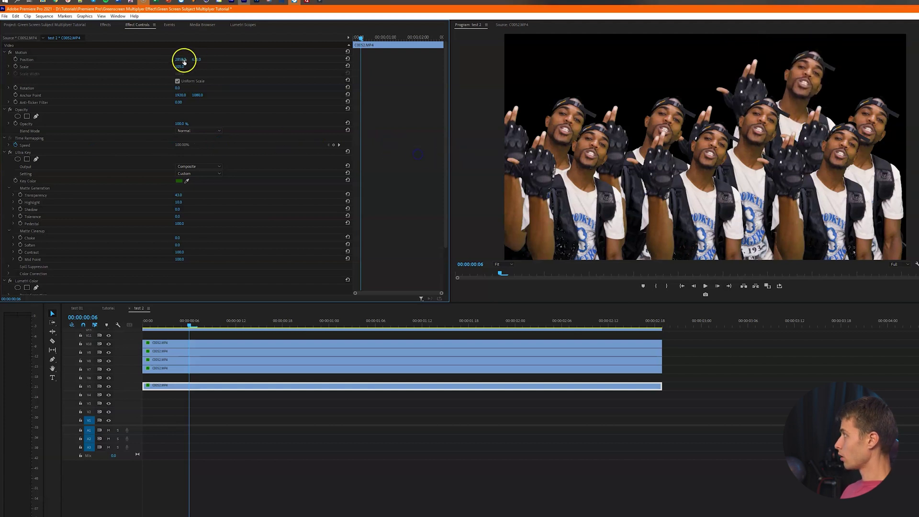
drag(181, 62, 234, 57)
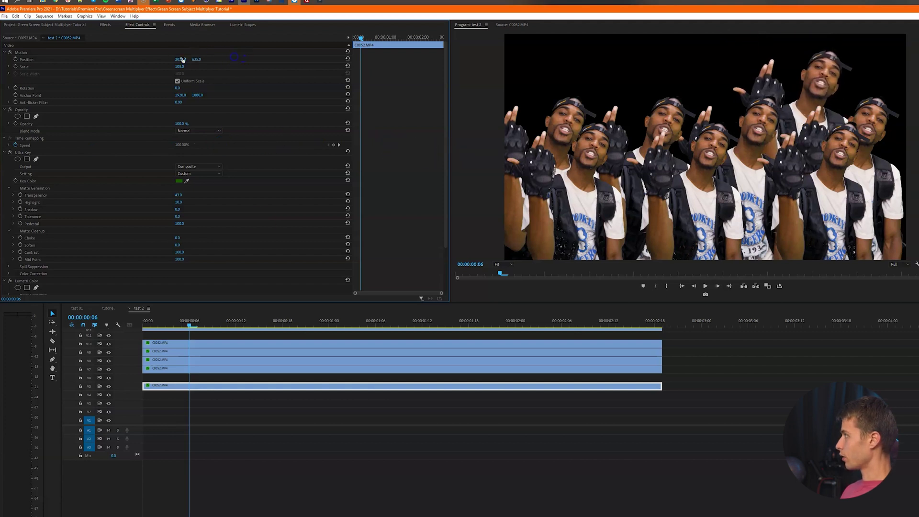
Duplicate the V5 clip onto V4 and V3, spacing the copies leftward with V4 at a horizontal Position of about 2012, and play the result.
drag(275, 390, 279, 398)
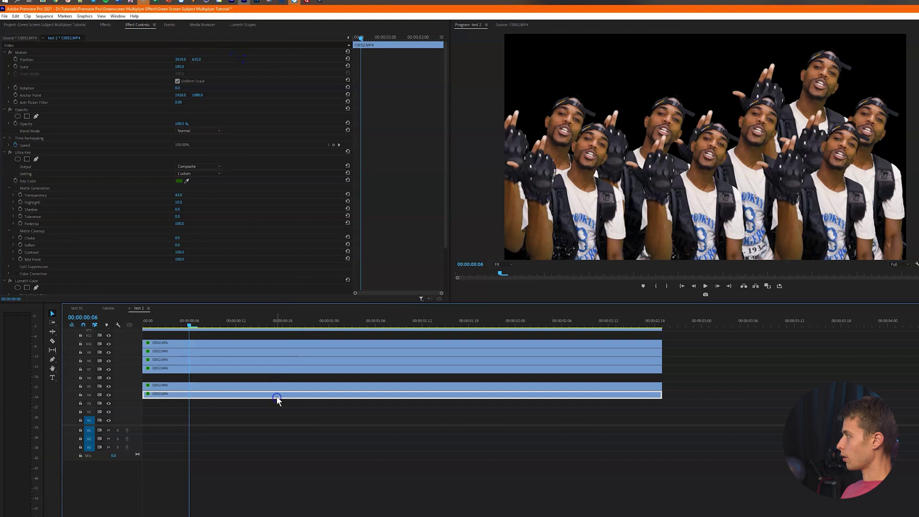
click(179, 57)
click(236, 87)
drag(180, 59, 209, 47)
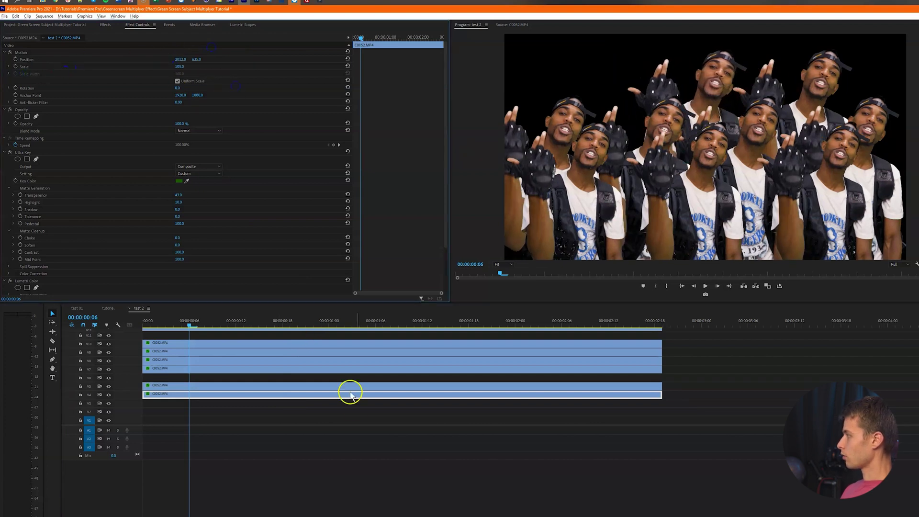
drag(349, 394, 353, 405)
drag(180, 59, 57, 59)
drag(228, 52, 371, 37)
key(space)
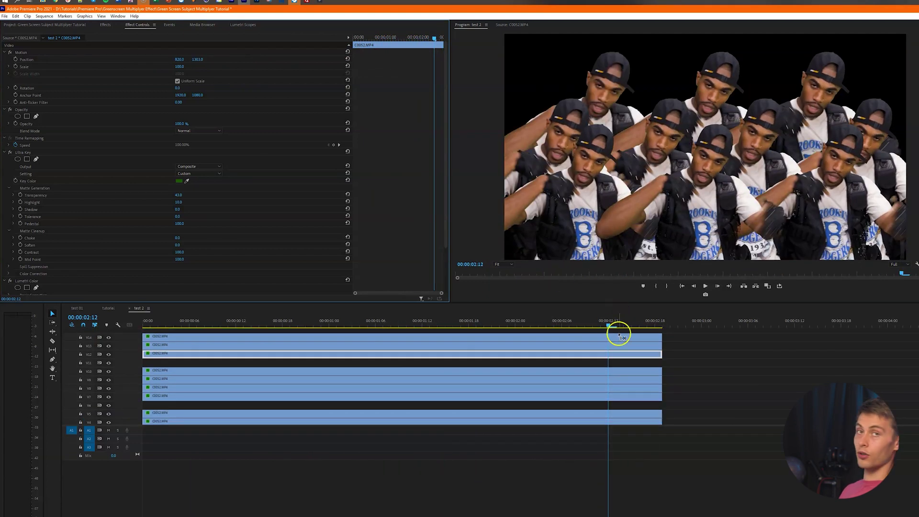
Rebuild the third row by duplicating the V5 clip onto V4 and V3 and spacing the copies leftward, and review the stacked tracks.
click(614, 324)
drag(615, 321, 387, 355)
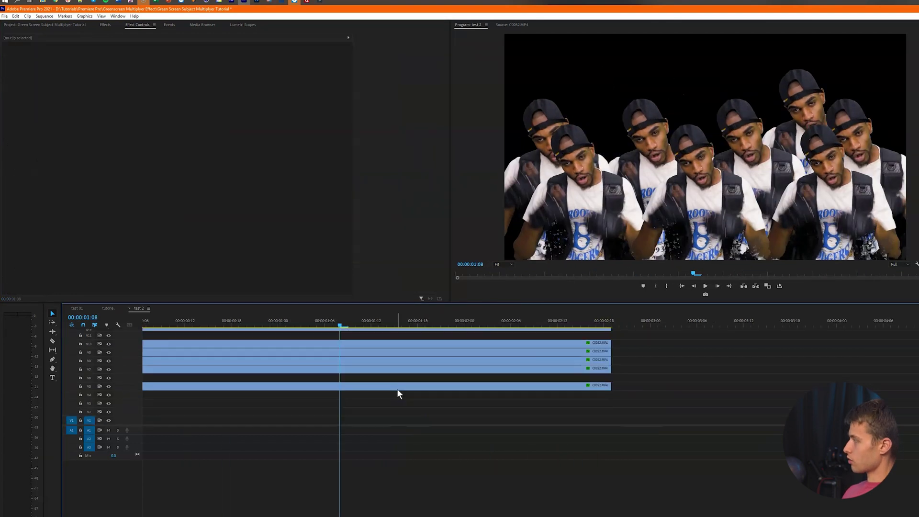
mouse_move(397, 389)
mouse_down()
mouse_move(395, 402)
mouse_move(393, 395)
mouse_up()
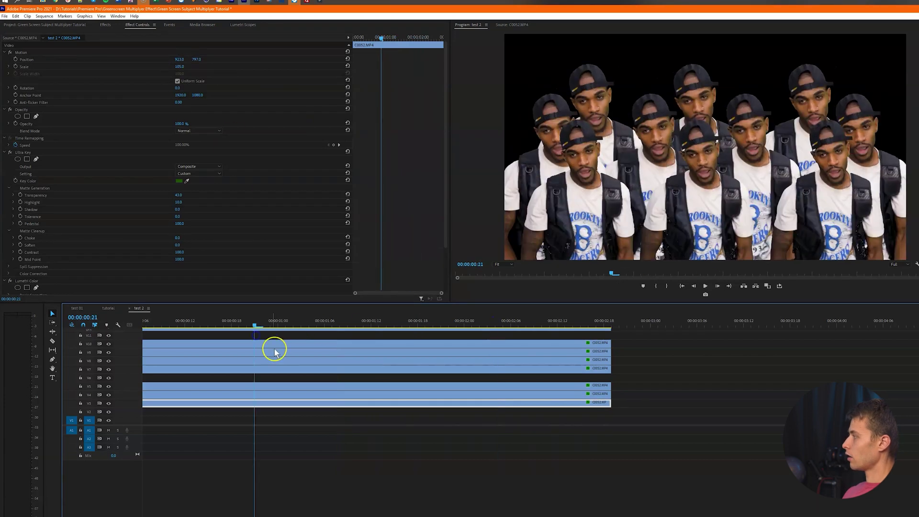
key(minus)
key(minus)
scroll(237, 366, up, 3)
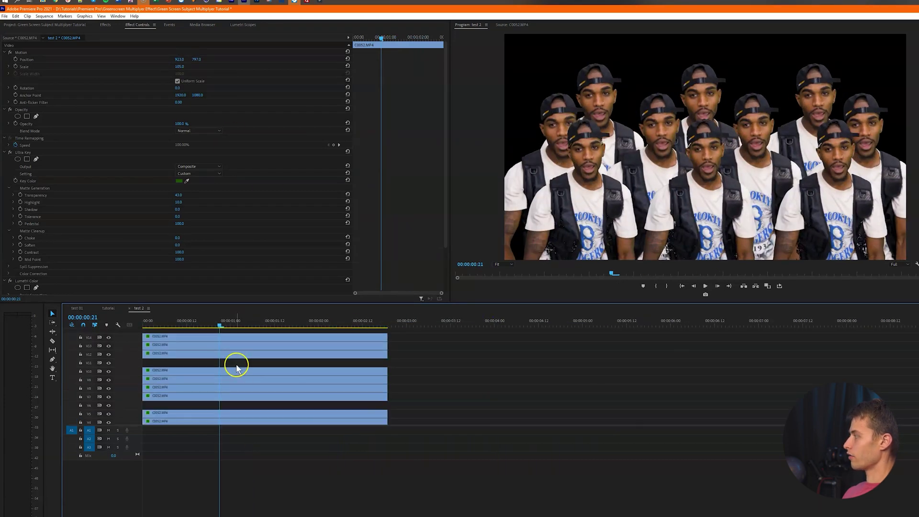
scroll(411, 364, down, 3)
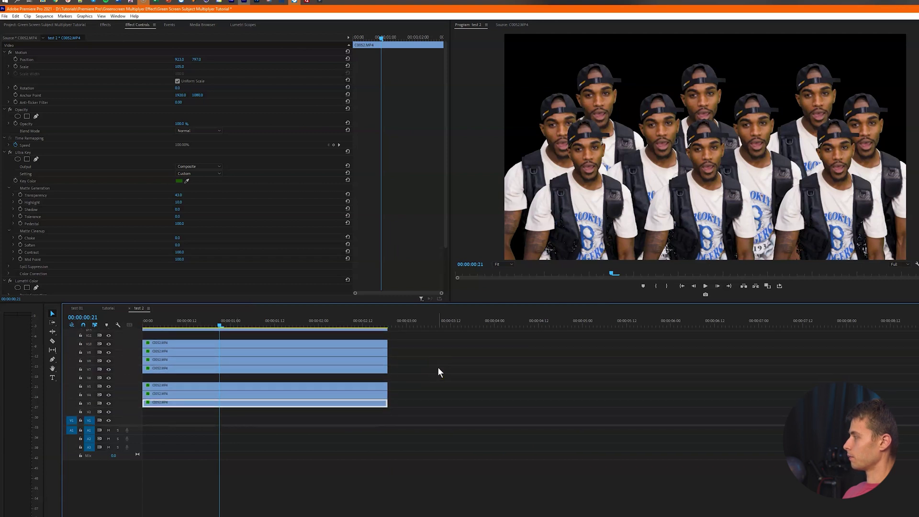
Switch to the test 01 sequence, scrub through it and open its first nested clip, Nested Sequence 01, to examine the layered tracks.
drag(216, 323, 194, 328)
click(83, 310)
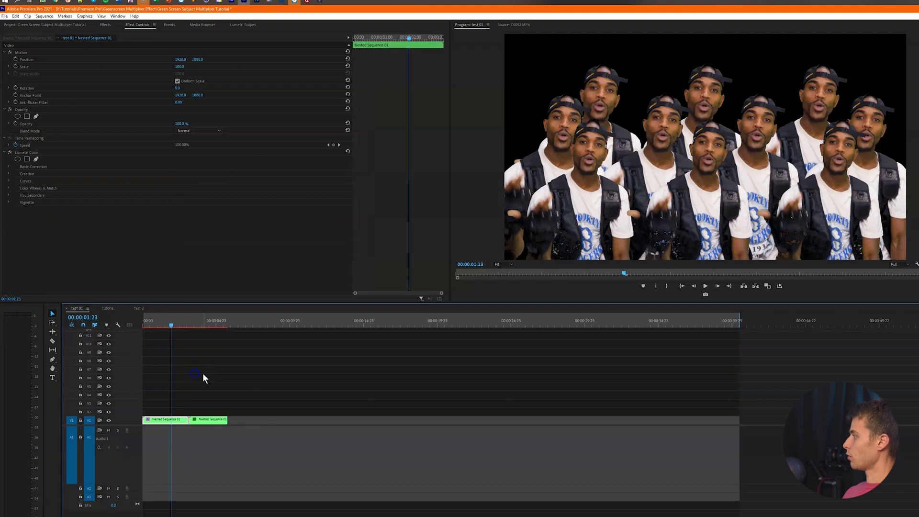
click(172, 323)
drag(200, 325, 169, 330)
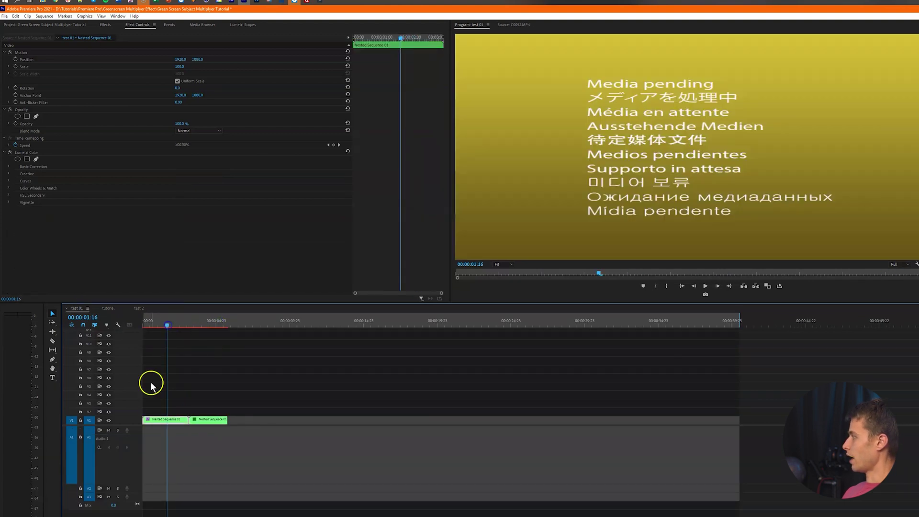
double_click(164, 421)
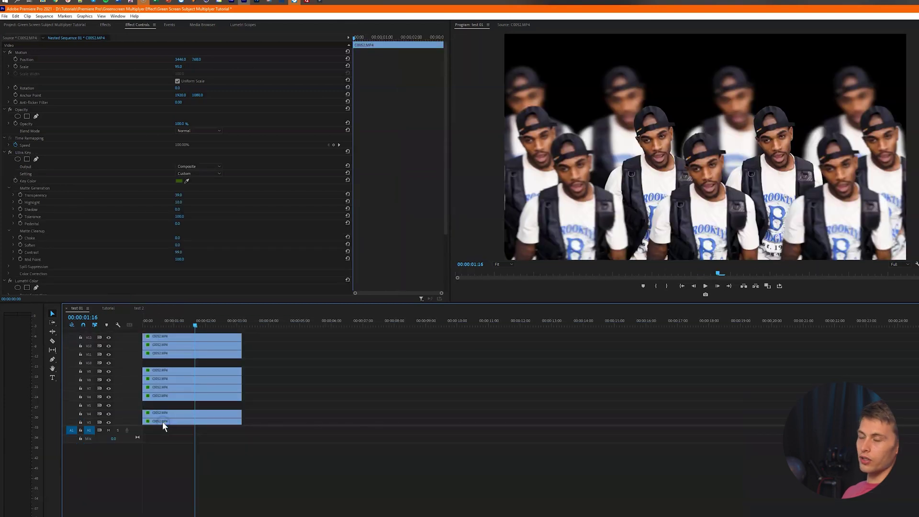
Inspect clips in Nested Sequence 01 and select the Camera Blur effect on the V6 clip as the blur reference.
click(160, 351)
click(179, 395)
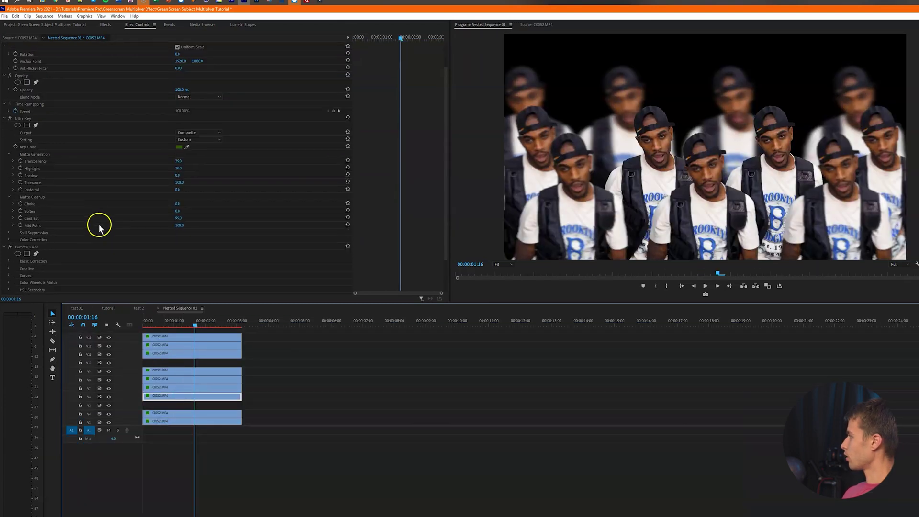
scroll(88, 244, down, 4)
click(24, 264)
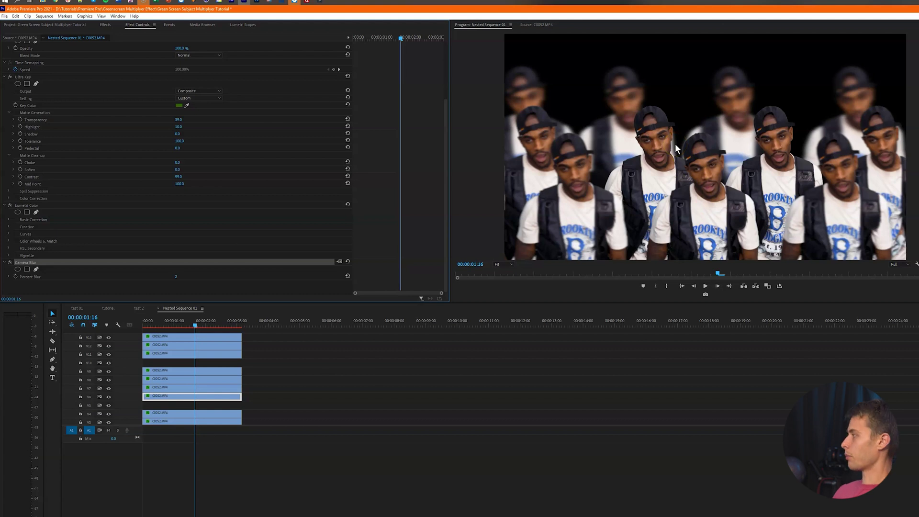
Switch to the test 2 sequence, move the playhead near its start and apply Camera Blur to the back-row clips on V3 to V5.
click(139, 308)
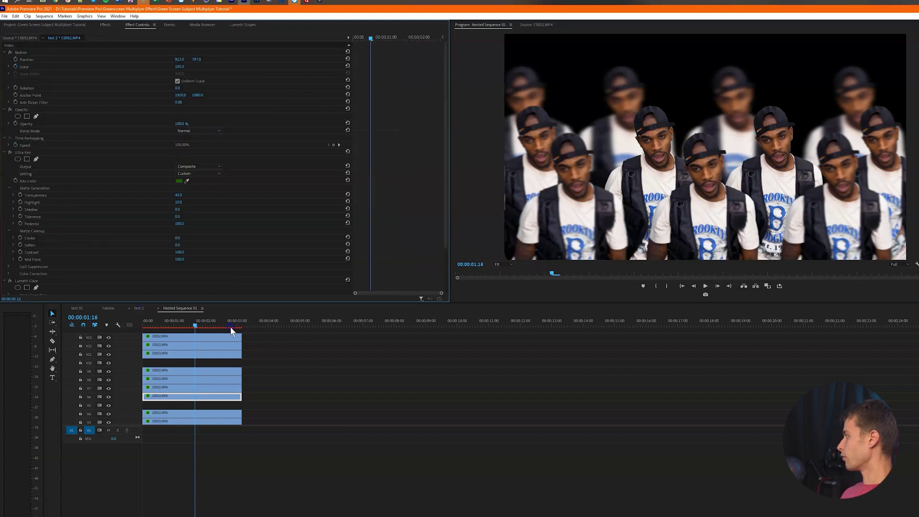
drag(232, 332, 154, 335)
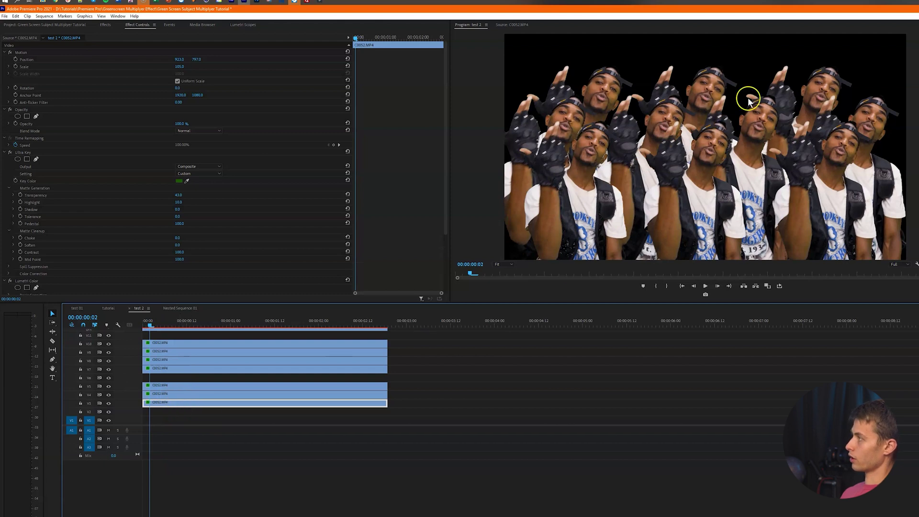
click(246, 393)
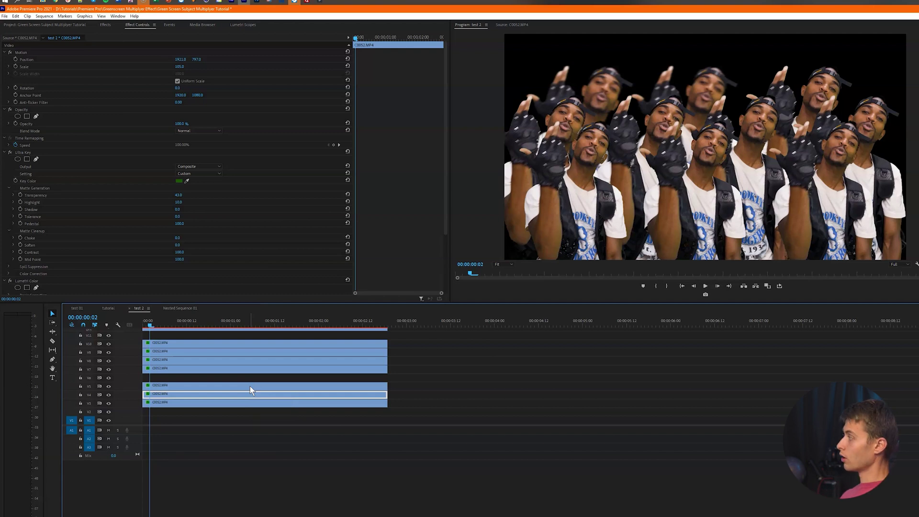
Apply Camera Blur with a Percent Blur of 1 to the middle-row clips on V7 to V10.
click(186, 361)
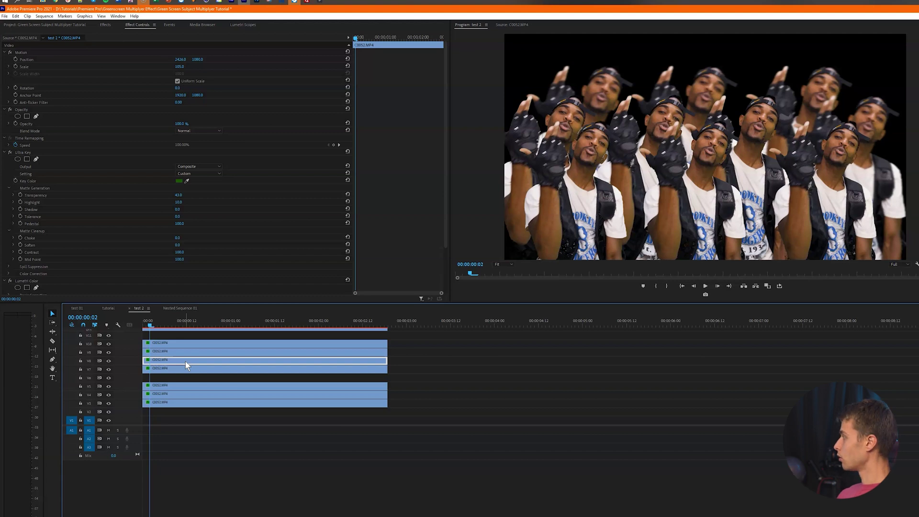
scroll(123, 273, down, 3)
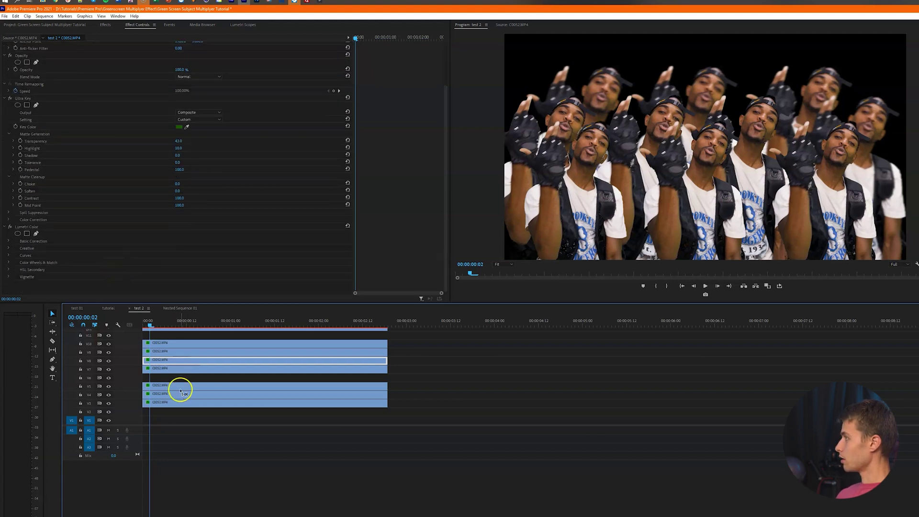
click(156, 369)
scroll(126, 258, down, 2)
click(177, 351)
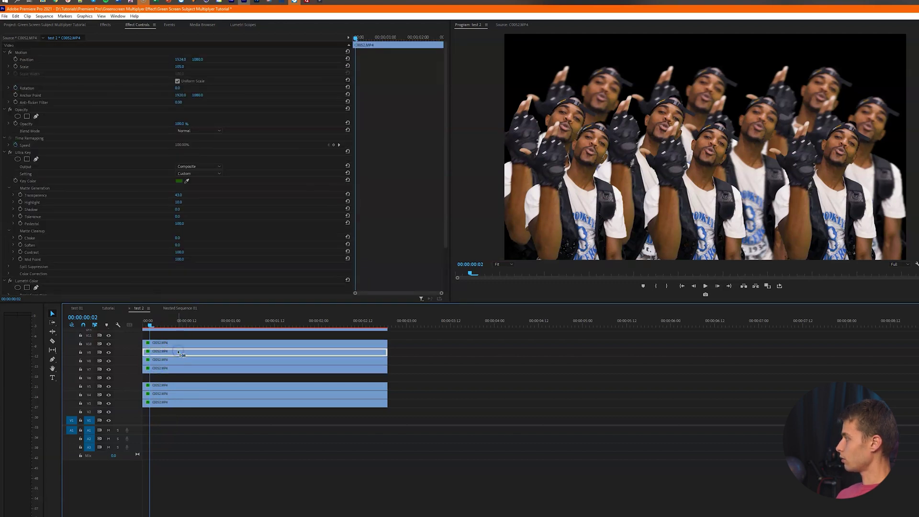
click(178, 344)
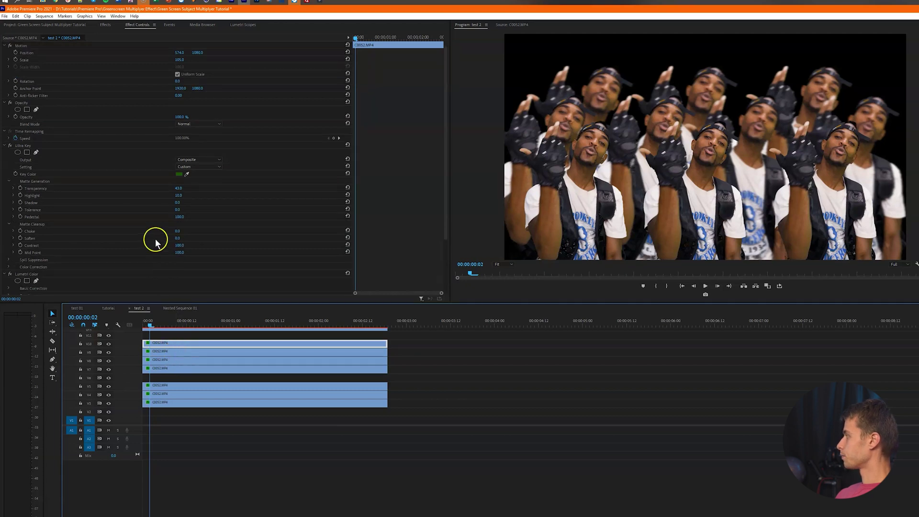
scroll(155, 241, down, 2)
scroll(155, 241, down, 1)
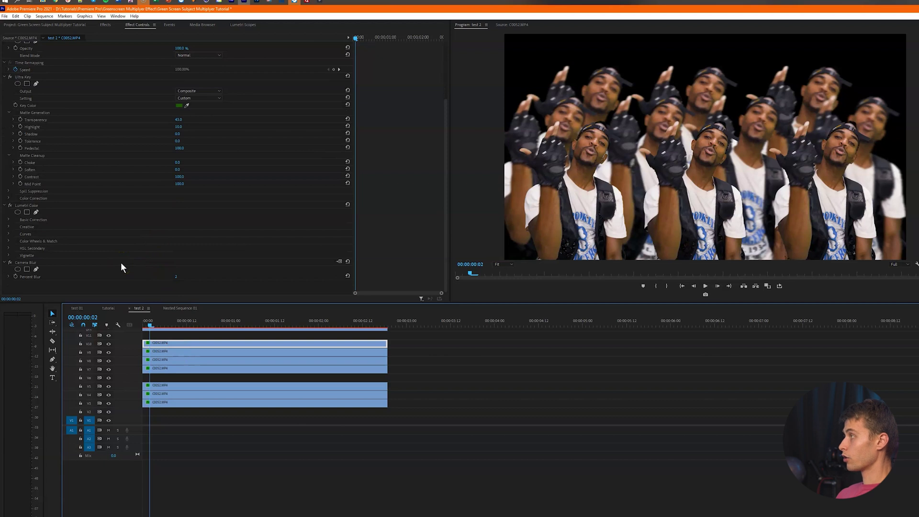
scroll(187, 349, up, 2)
Apply Camera Blur to the outer front-row clips on V12 and V14, and select the centre clip on V13.
click(188, 355)
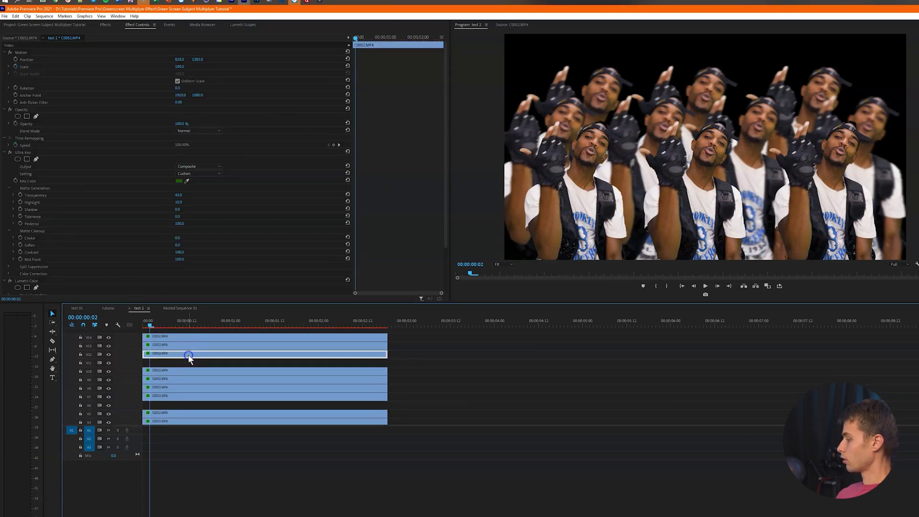
click(186, 336)
click(184, 345)
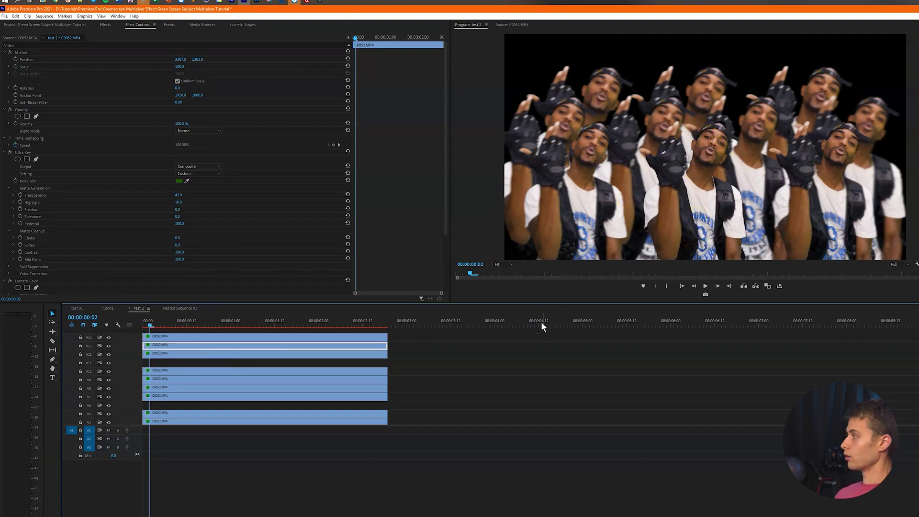
Scrub and play through the test 2 sequence to check the depth effect across the three rows.
drag(216, 321, 228, 324)
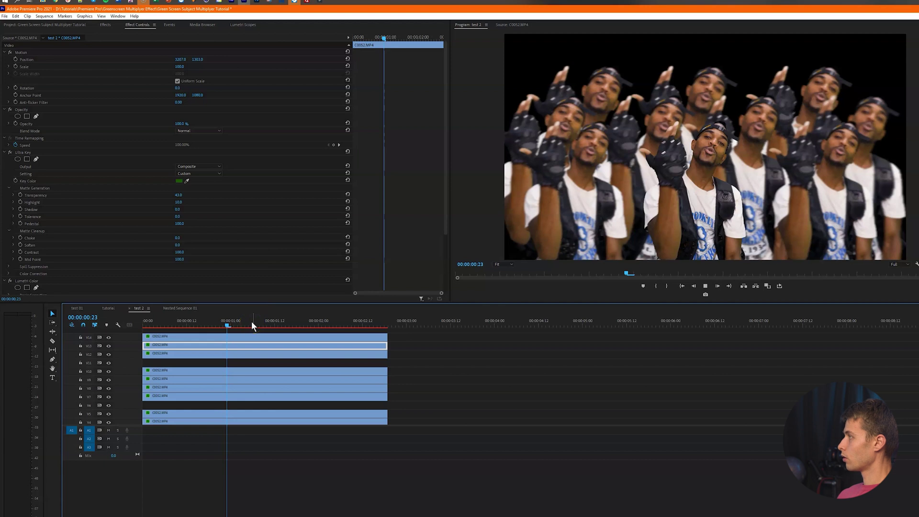
drag(252, 325, 198, 323)
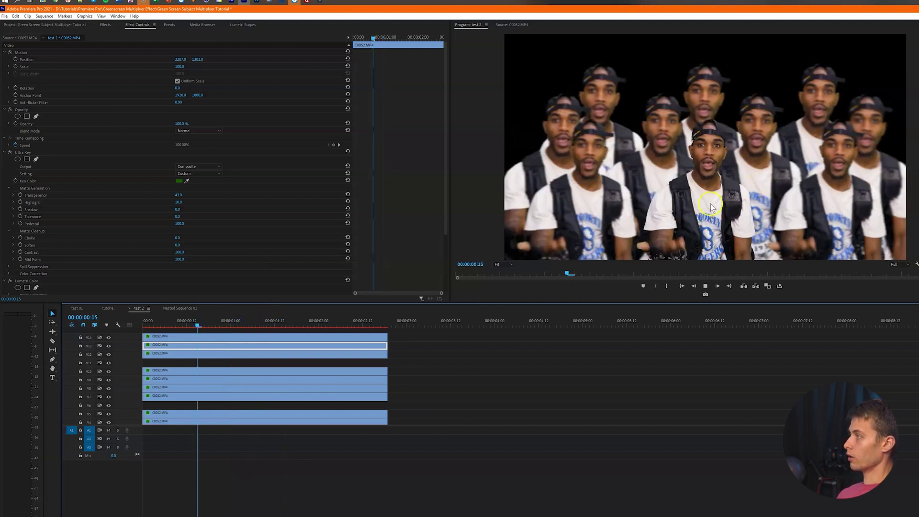
click(312, 325)
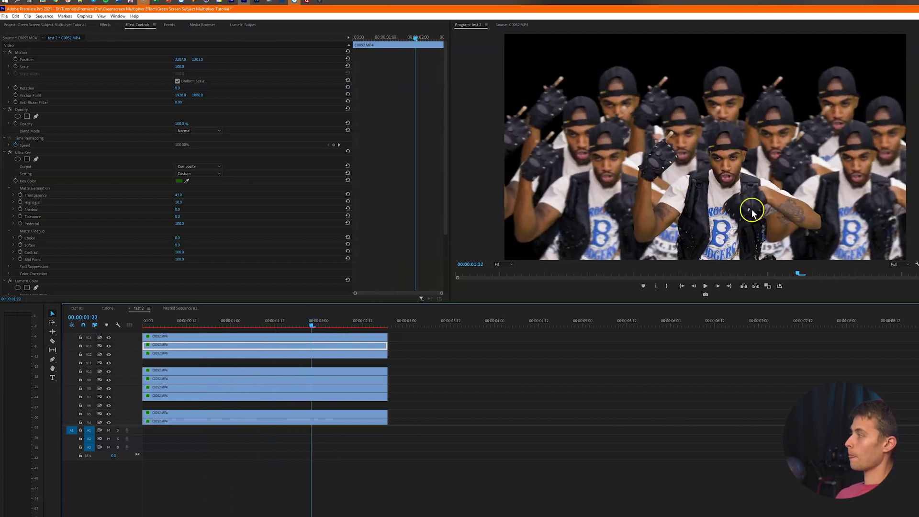
drag(300, 324, 268, 324)
Raise the Ultra Key Shadow value of the centre V13 clip to about 94 and deselect the clip.
scroll(91, 218, down, 1)
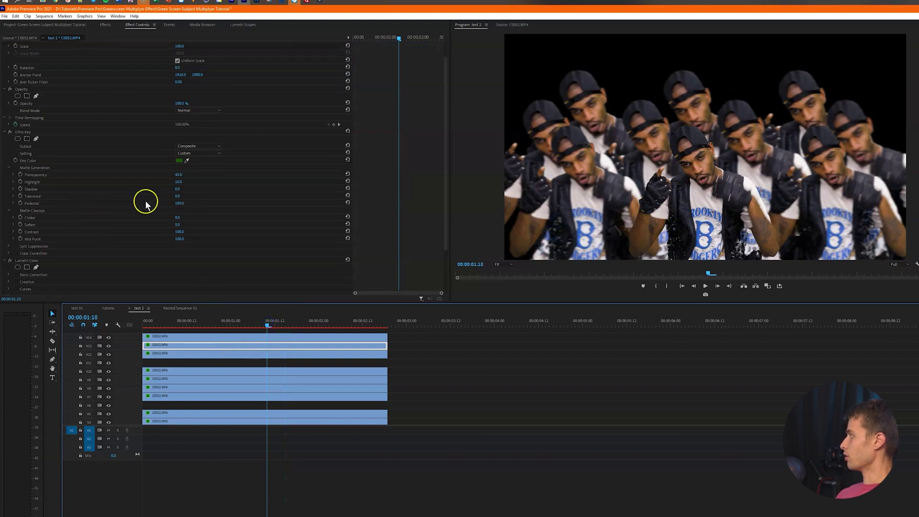
drag(178, 189, 261, 181)
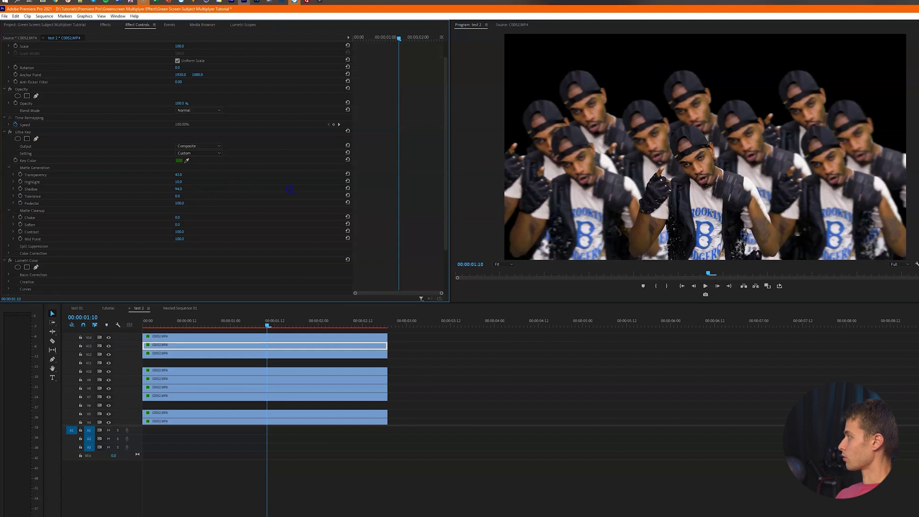
click(259, 286)
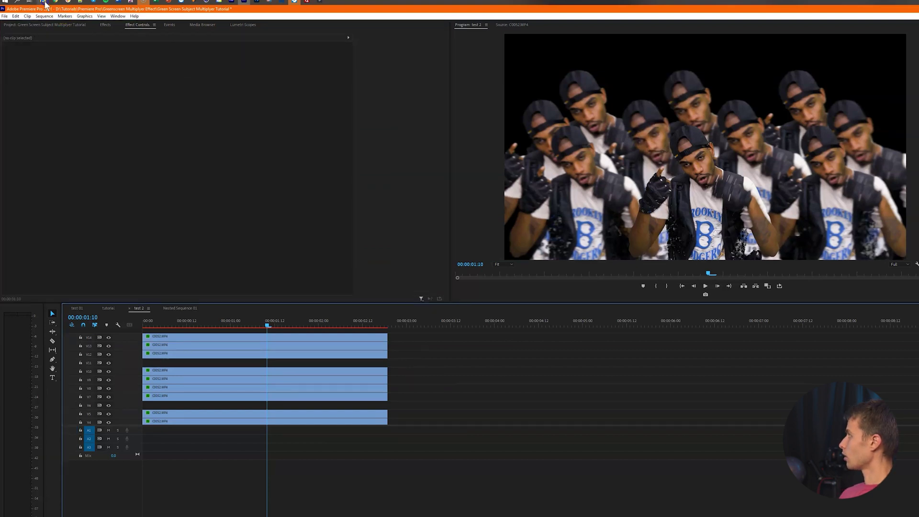
Bring the drone clouds footage into test 2 as a background clip at the start of track V1, beneath all subject rows.
click(44, 3)
drag(808, 282, 416, 409)
drag(431, 377, 144, 421)
drag(279, 324, 476, 324)
key(backslash)
Try speeding up the clouds background clip to 5500%, followed by 2000%.
key(ctrl+r)
text(5500)
key(Return)
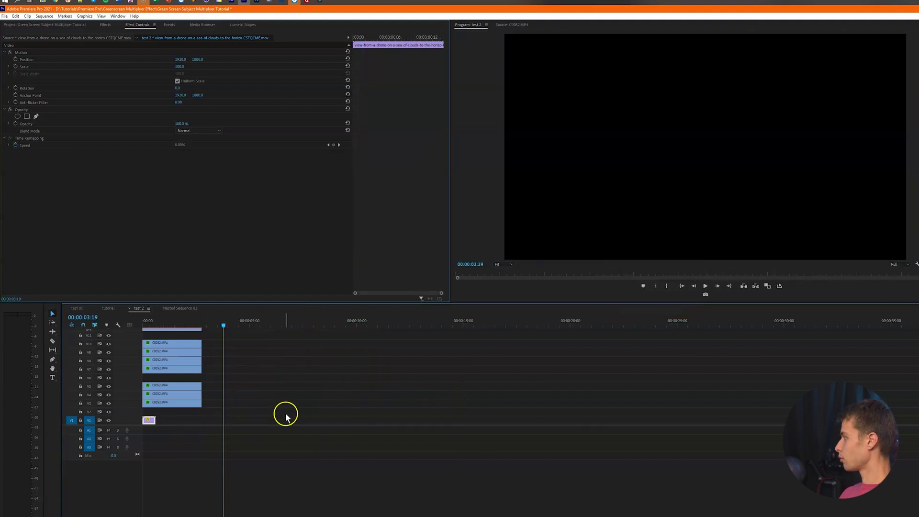
key(ctrl+r)
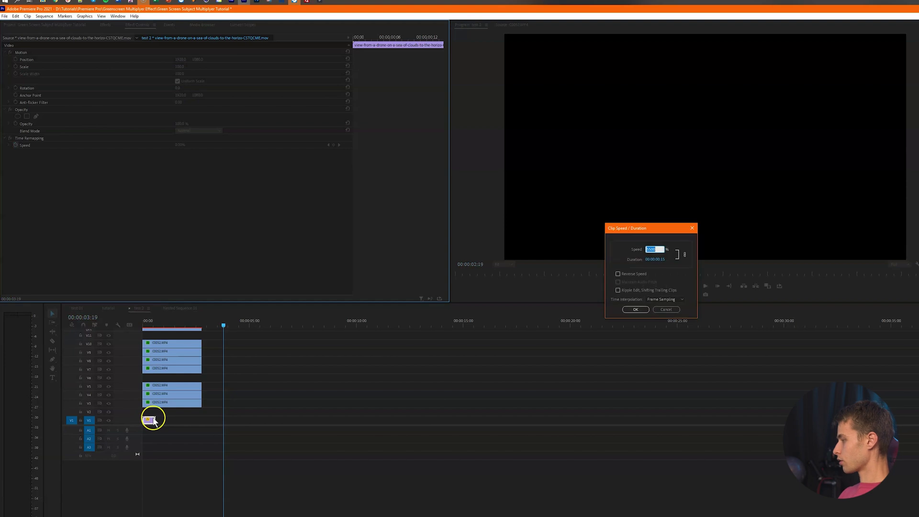
text(2000)
key(Return)
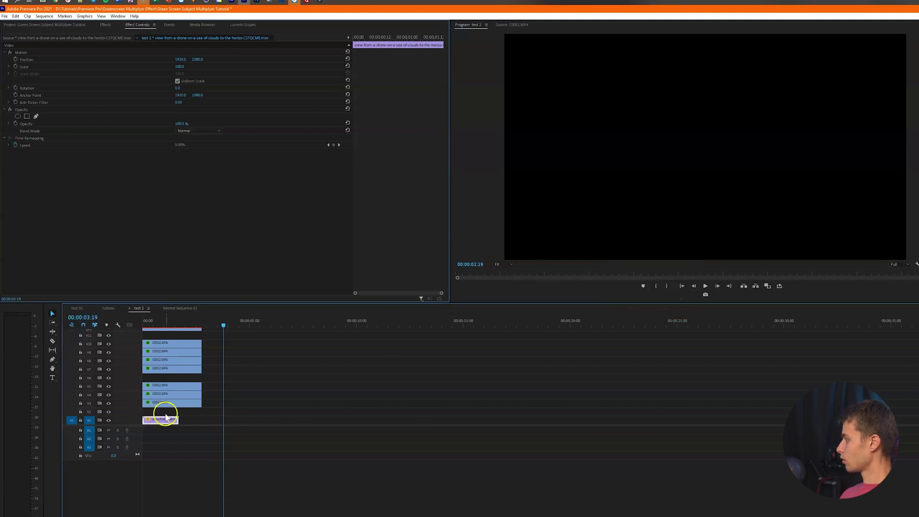
Set the clouds background clip's speed to 1000% and return the playhead to the sequence start.
key(ctrl+r)
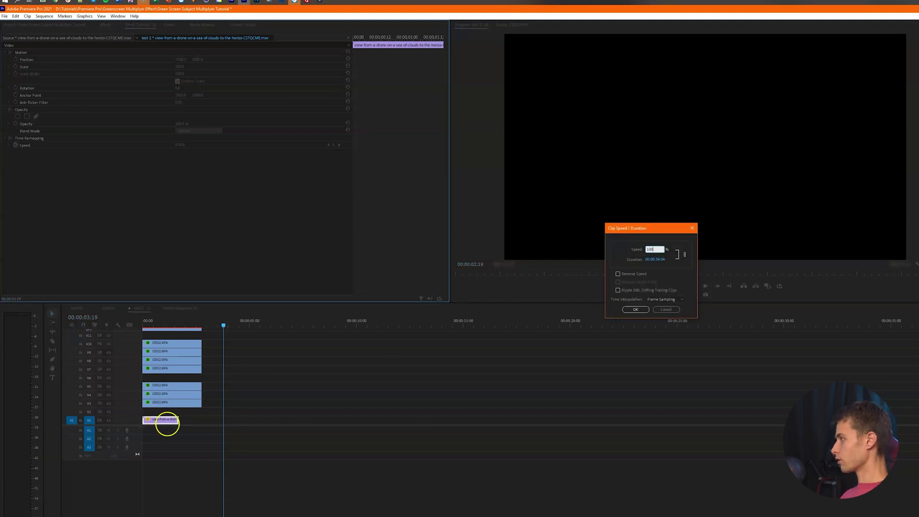
key(Return)
drag(200, 322, 133, 325)
key(=)
key(=)
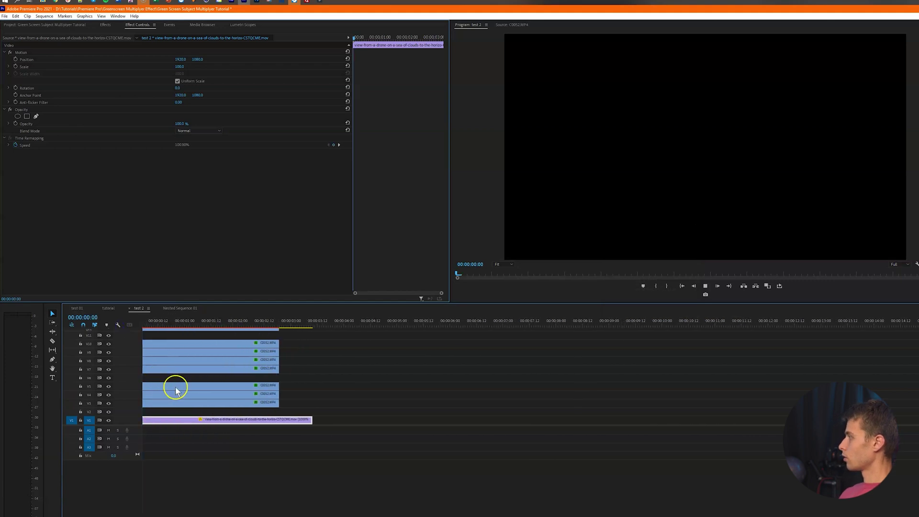
Preview the composite and render the test 2 sequence from its start to 00:00:02:22.
key(space)
click(298, 321)
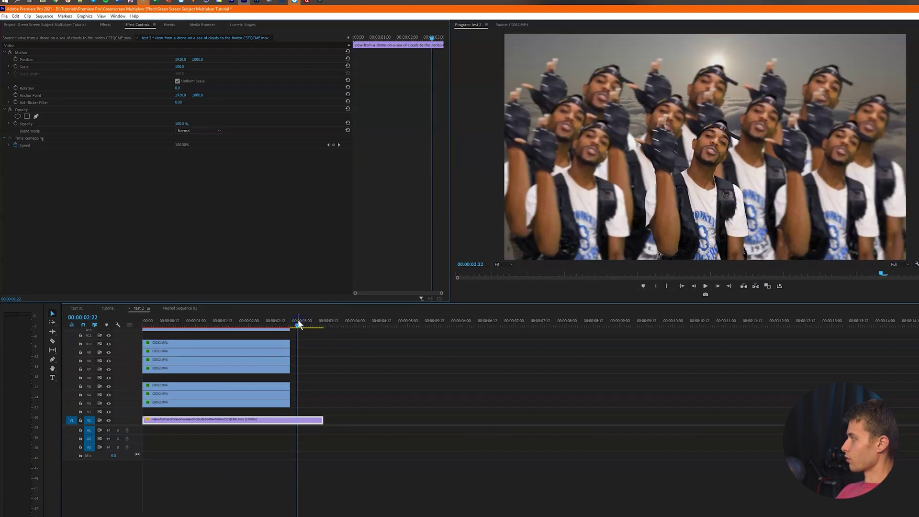
click(44, 15)
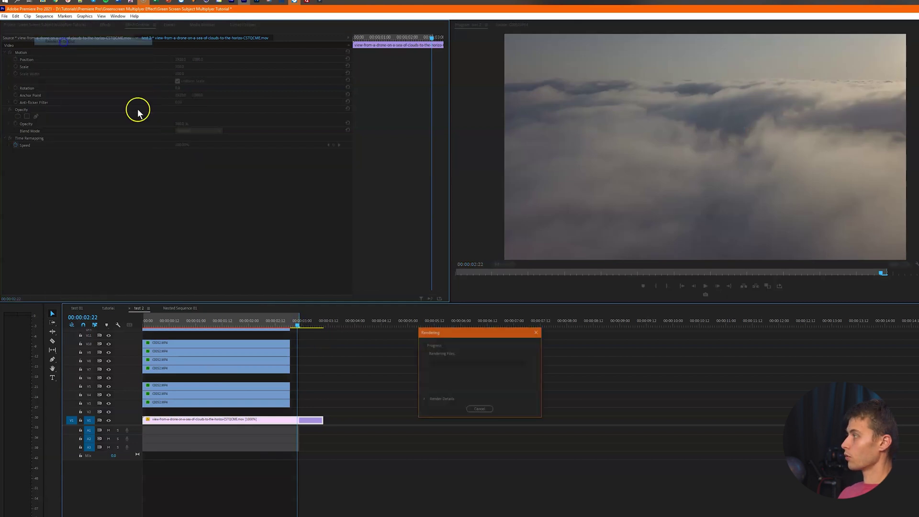